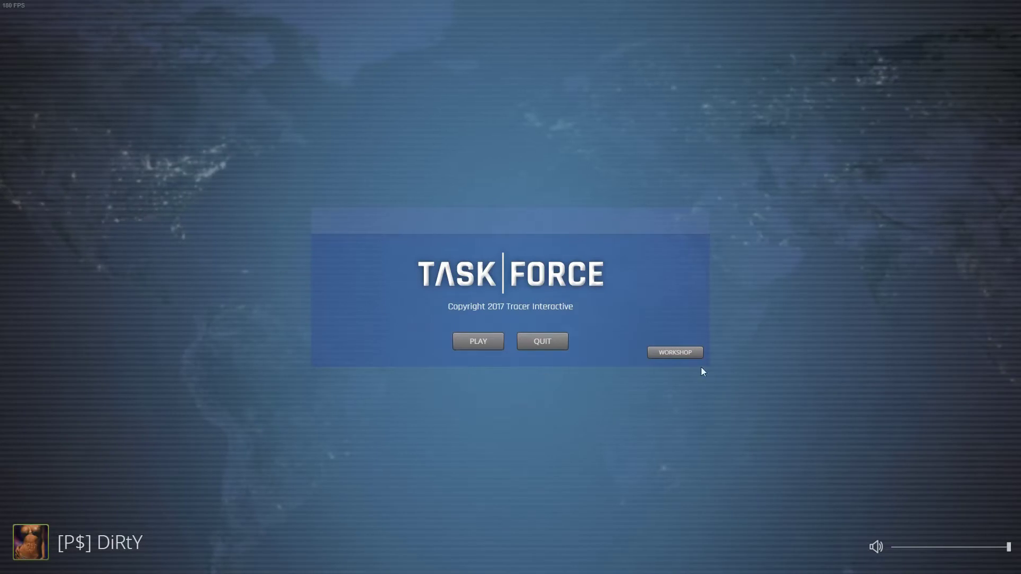
Visit the Workshop screen, go back to the main menu, and quit Task Force
click(697, 353)
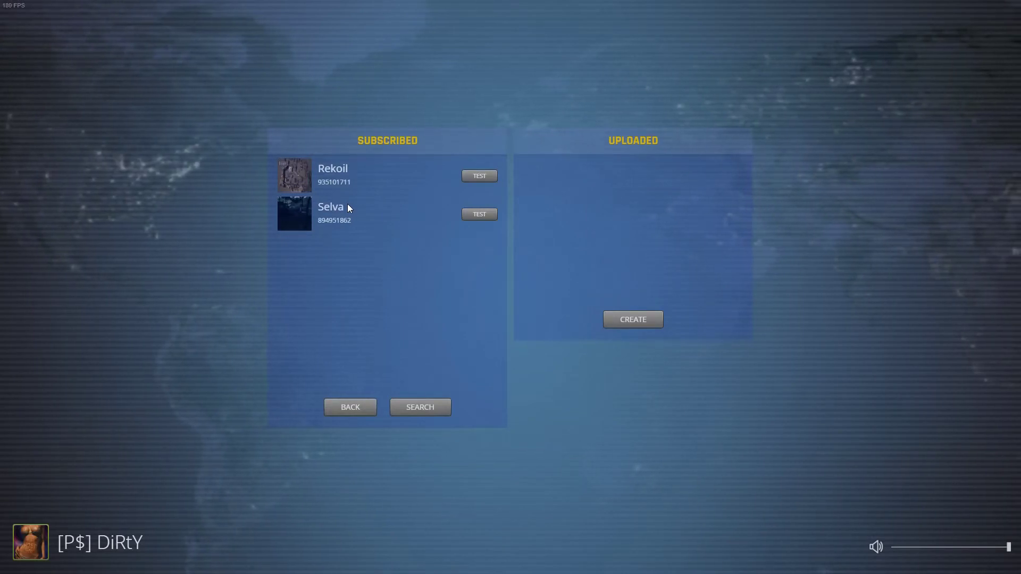
click(363, 410)
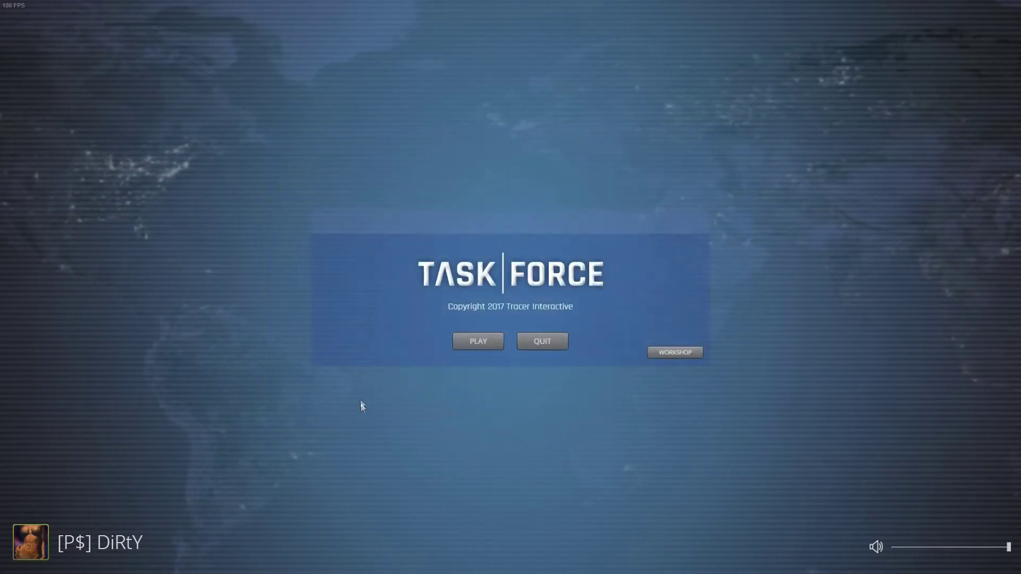
click(559, 341)
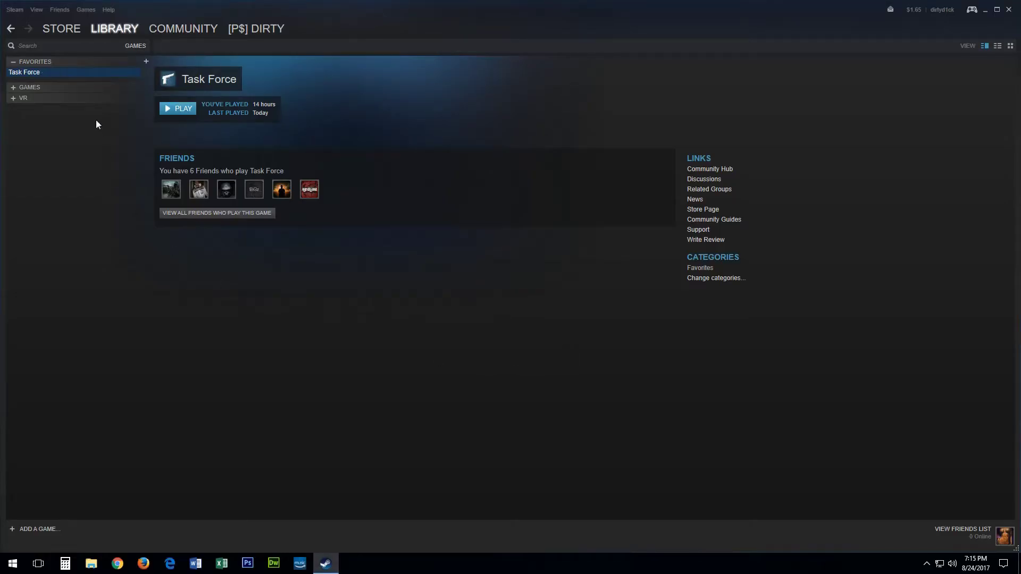
Open Task Force's Properties from the Steam library and view its Local Files
right_click(42, 74)
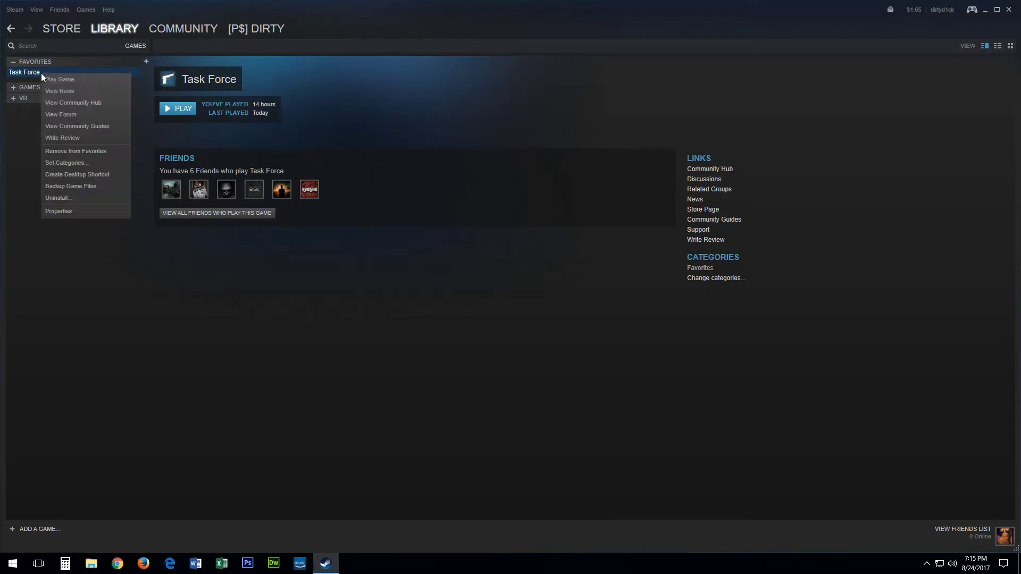
click(85, 211)
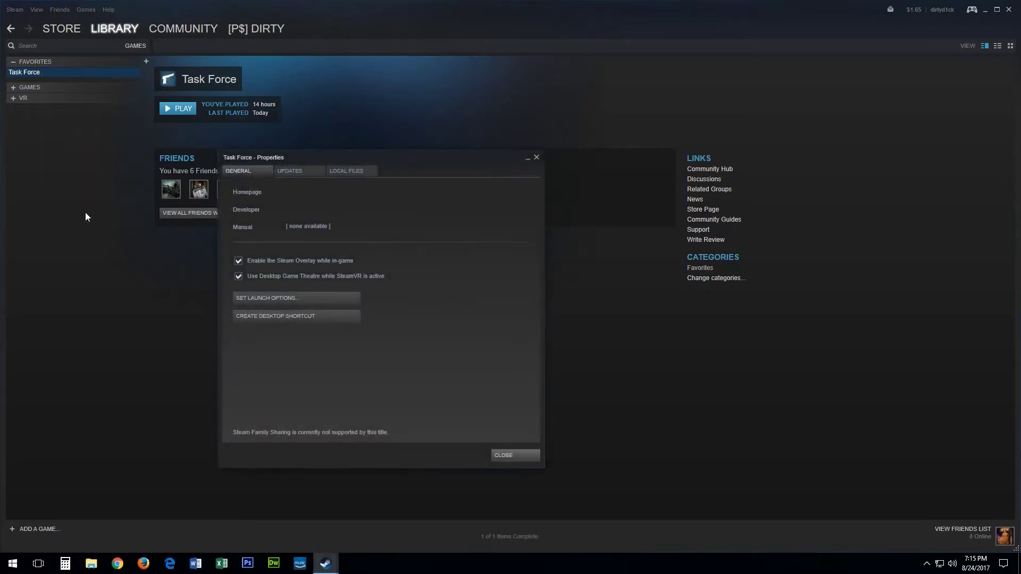
click(361, 172)
Copy the Workshop zip from TaskForce\Samples onto the Desktop
click(291, 213)
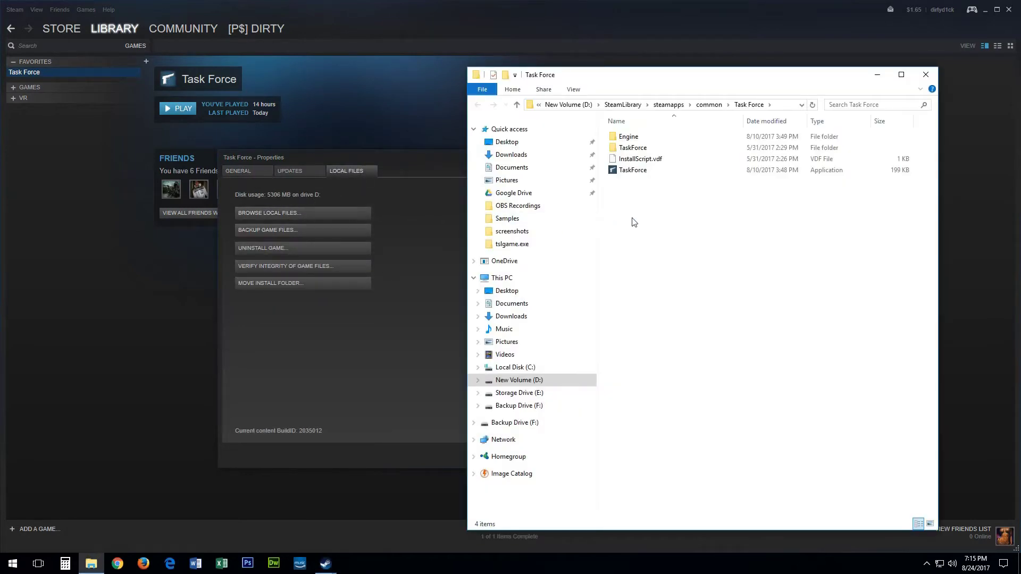
double_click(636, 149)
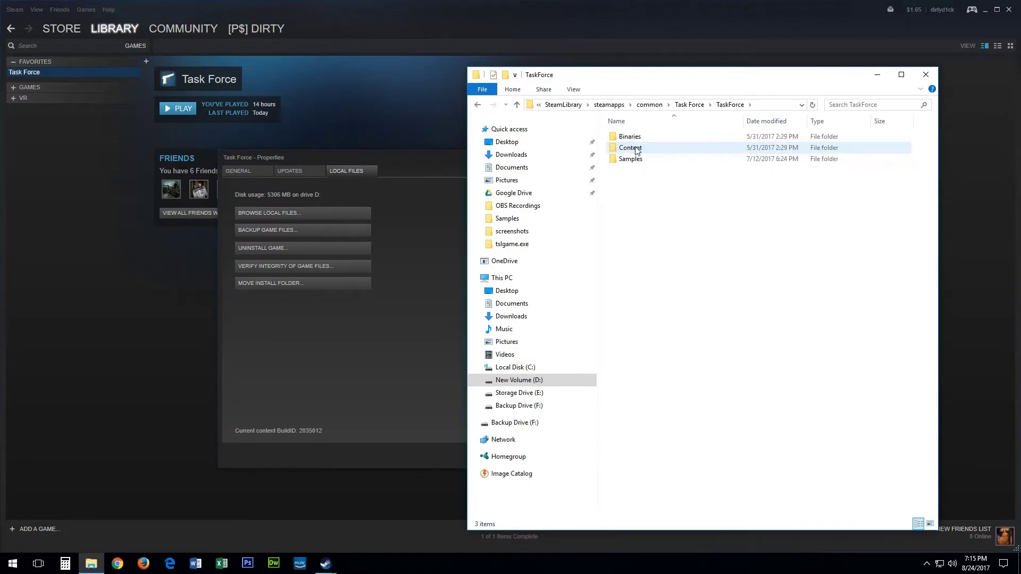
double_click(632, 160)
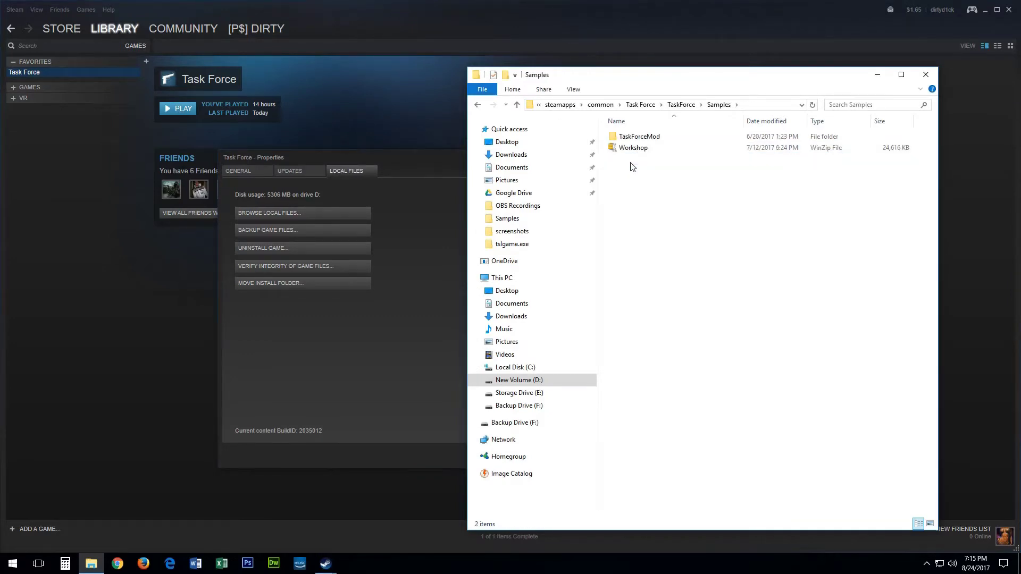
right_click(631, 152)
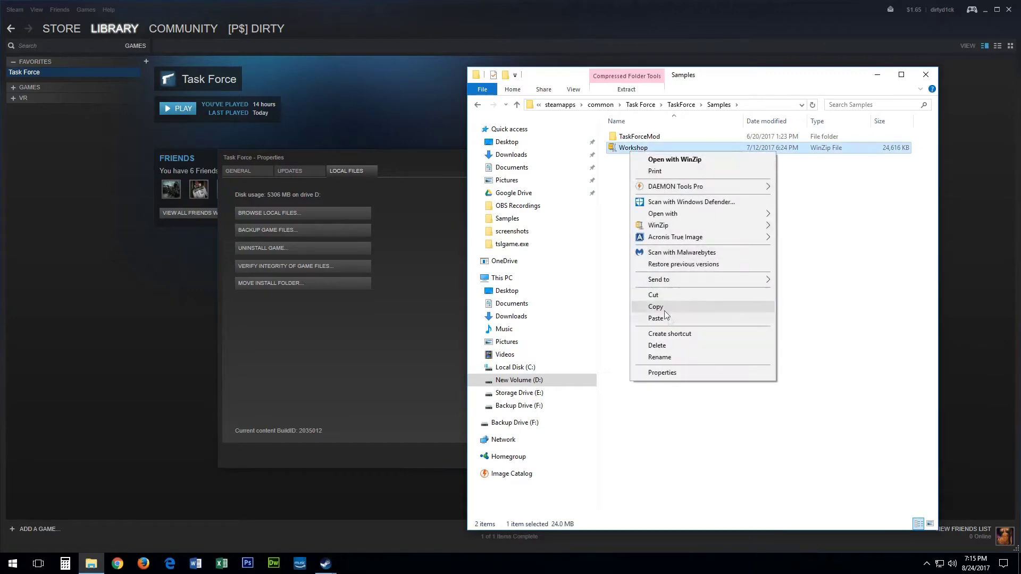
click(668, 308)
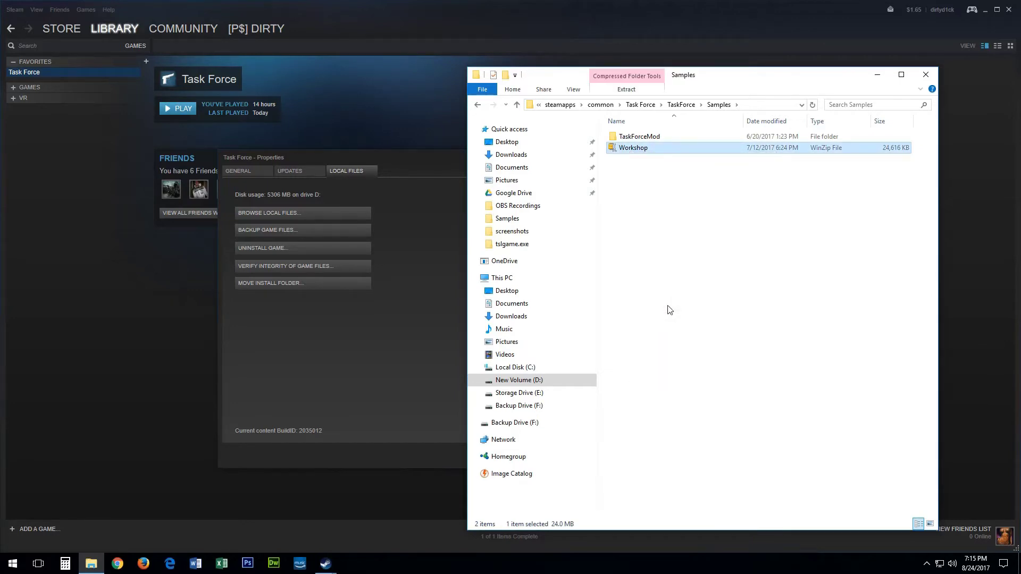
click(538, 143)
right_click(663, 183)
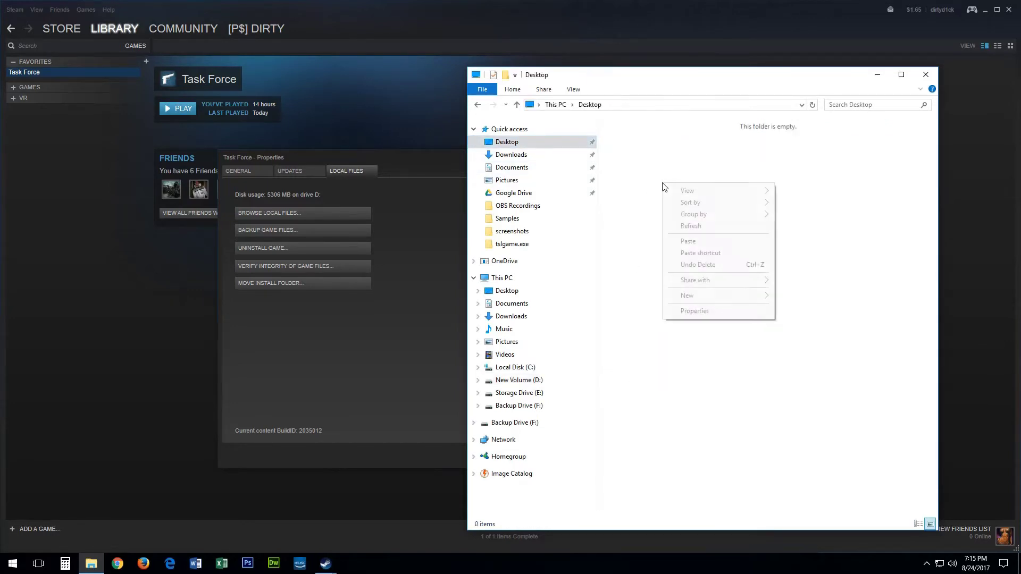
click(688, 242)
Unzip it into a Workshop folder with WinZip and launch its TaskForce project
right_click(648, 146)
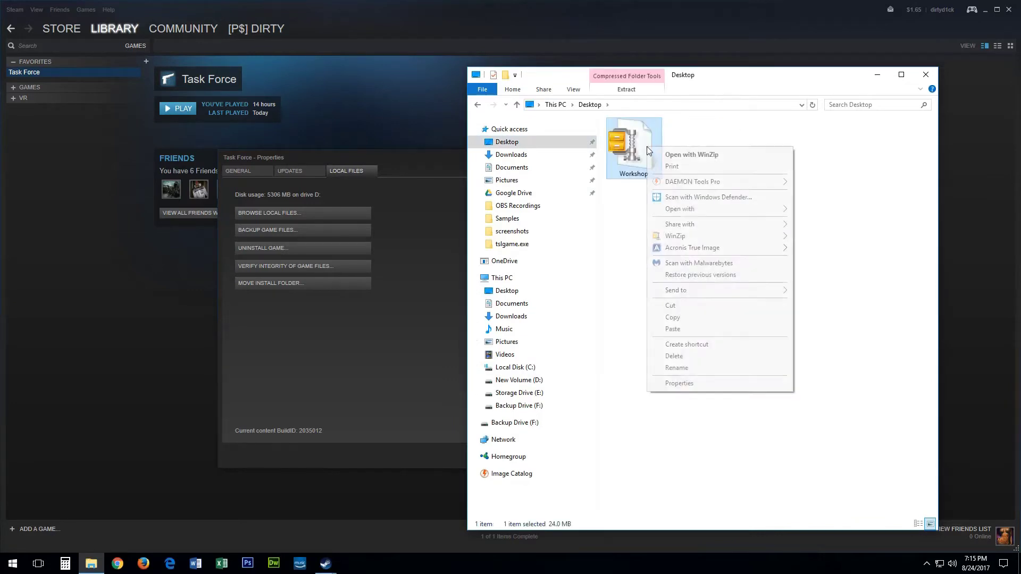
mouse_move(729, 237)
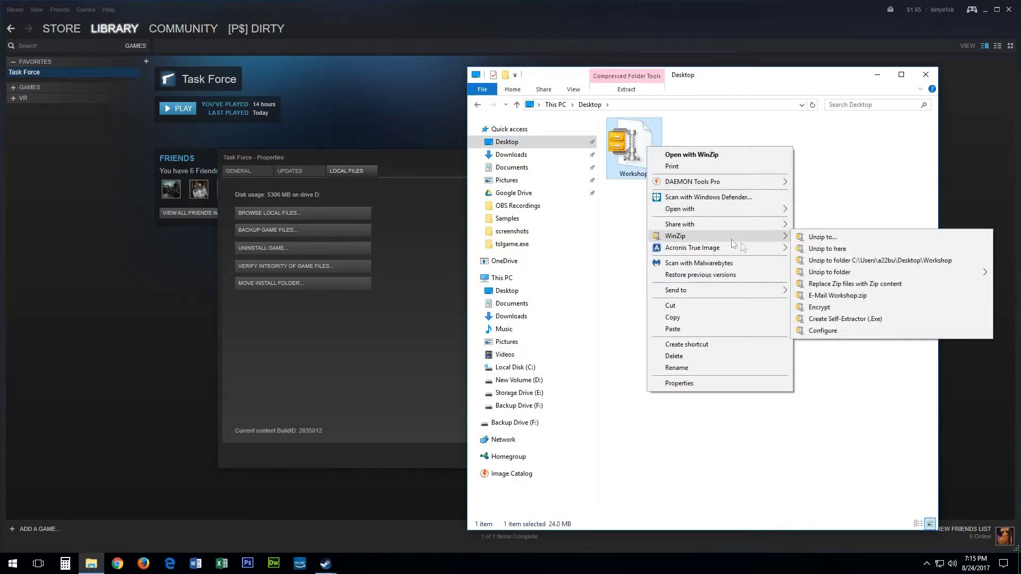
click(843, 260)
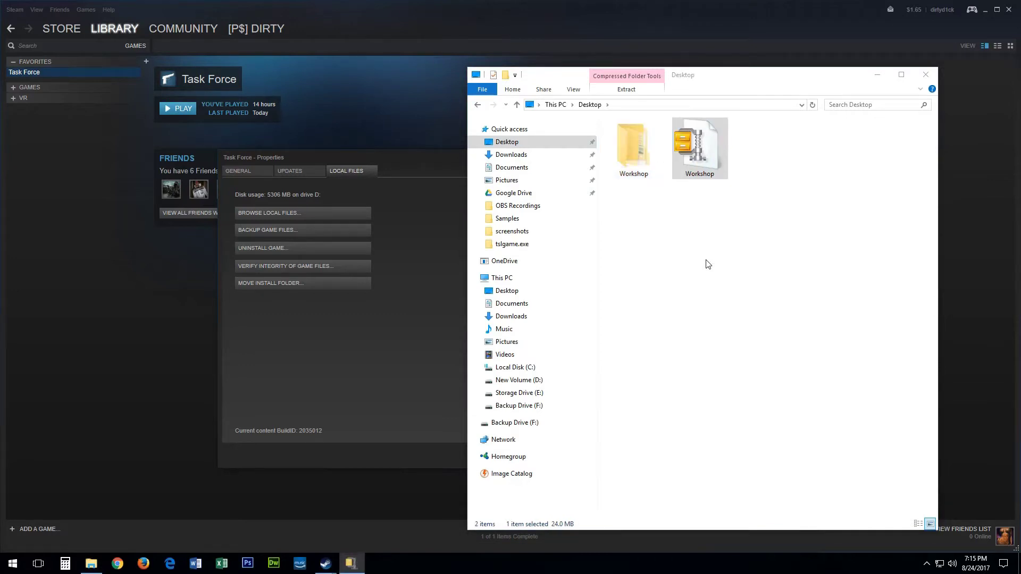
double_click(623, 154)
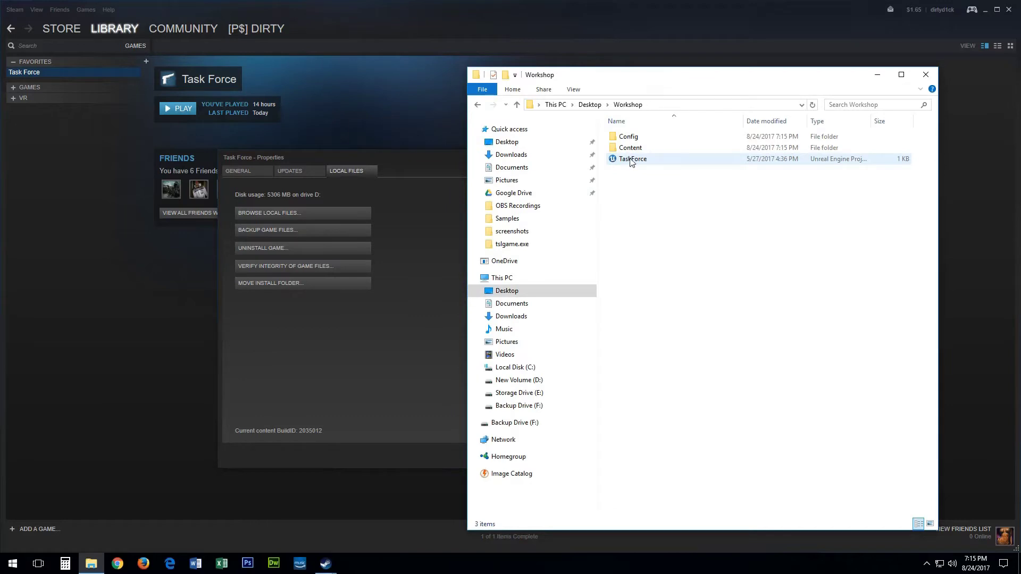
double_click(631, 160)
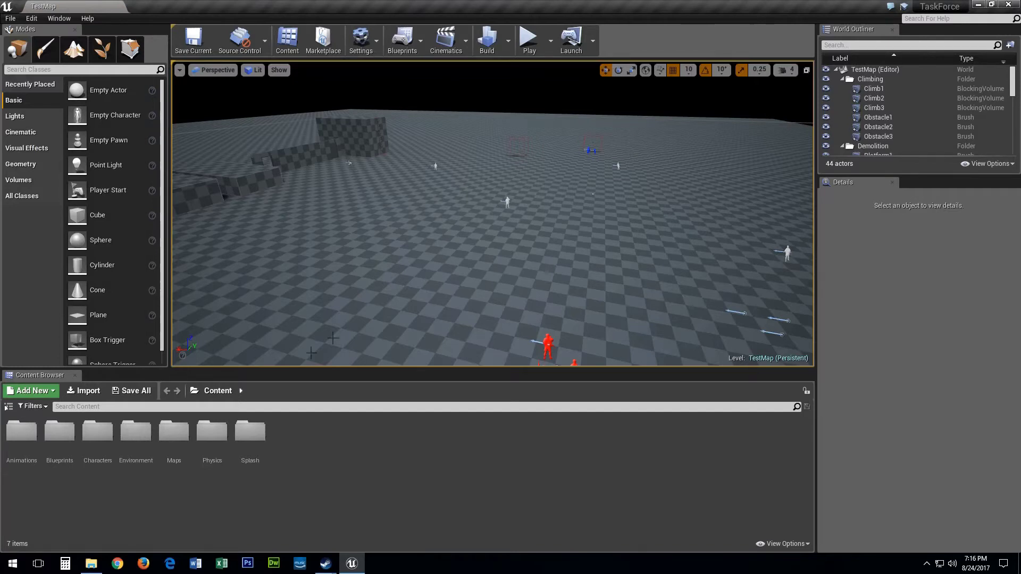
Select the Maps folder in the Content Browser once the project loads
click(163, 436)
In Maps > Workshop, duplicate TestMap and name the copy DirtyMap
double_click(163, 436)
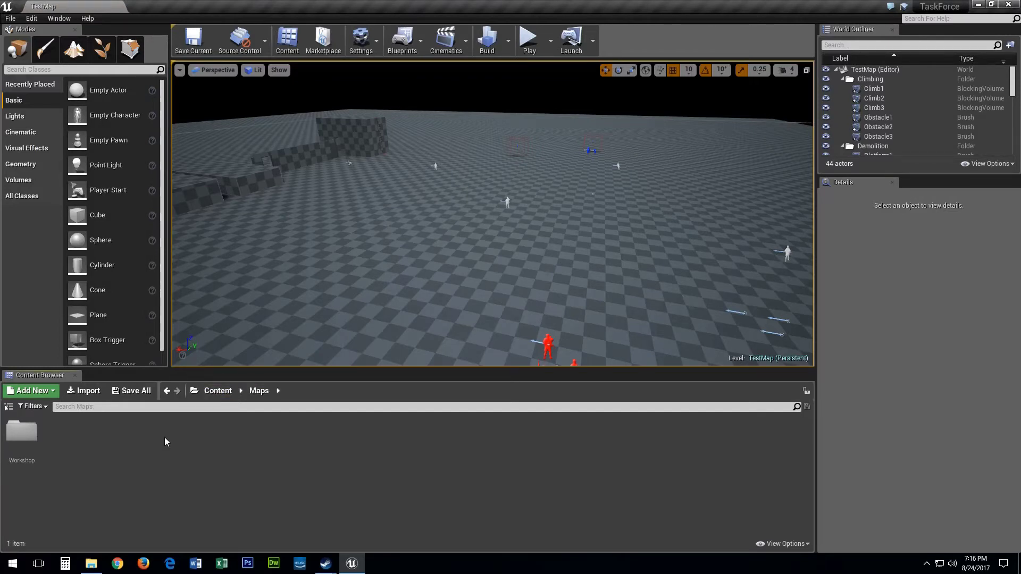
click(19, 435)
double_click(19, 435)
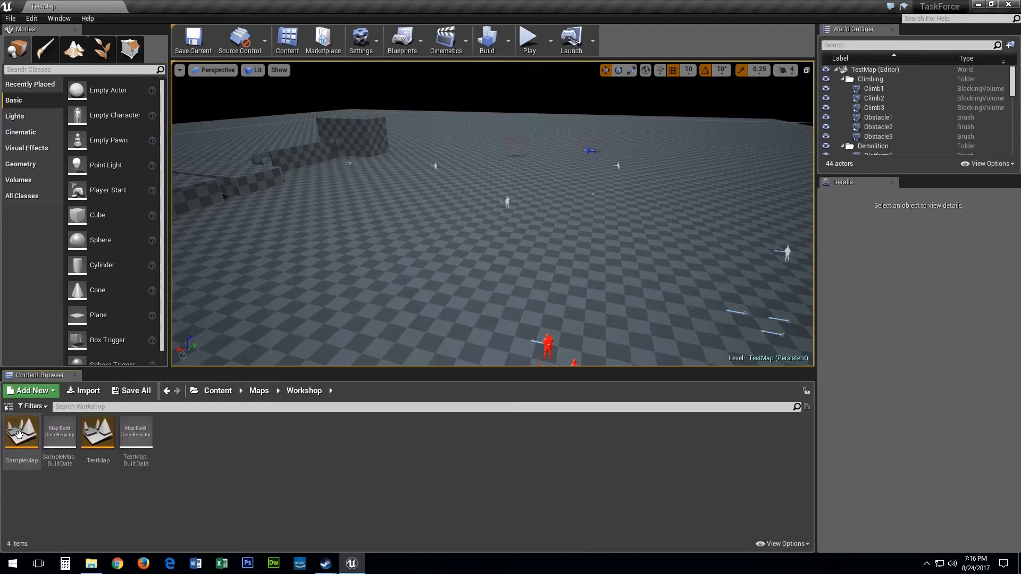
right_click(103, 446)
click(148, 309)
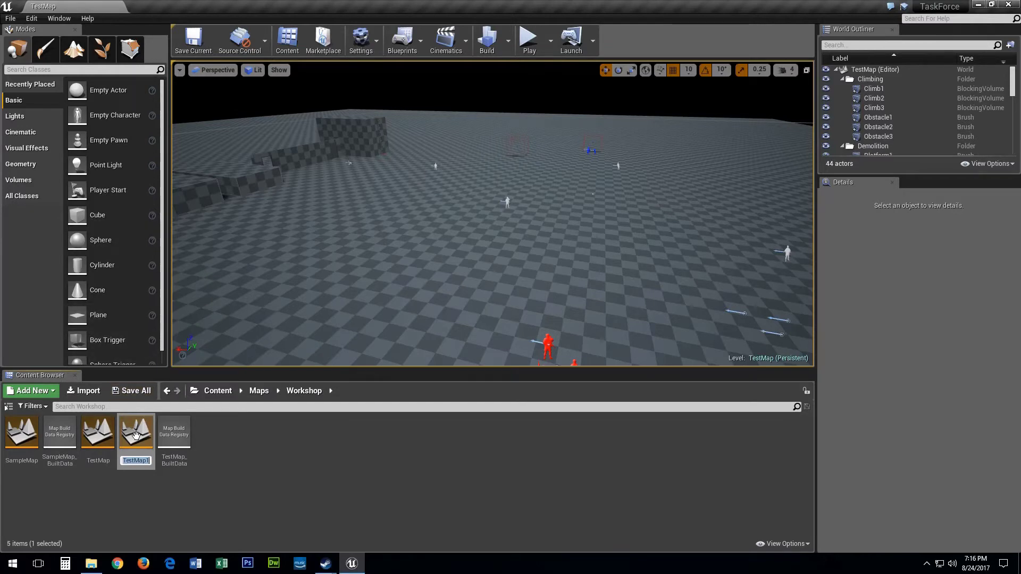
text(D)
text(irt)
text(yMao)
key(BackSpace)
text(p)
key(Return)
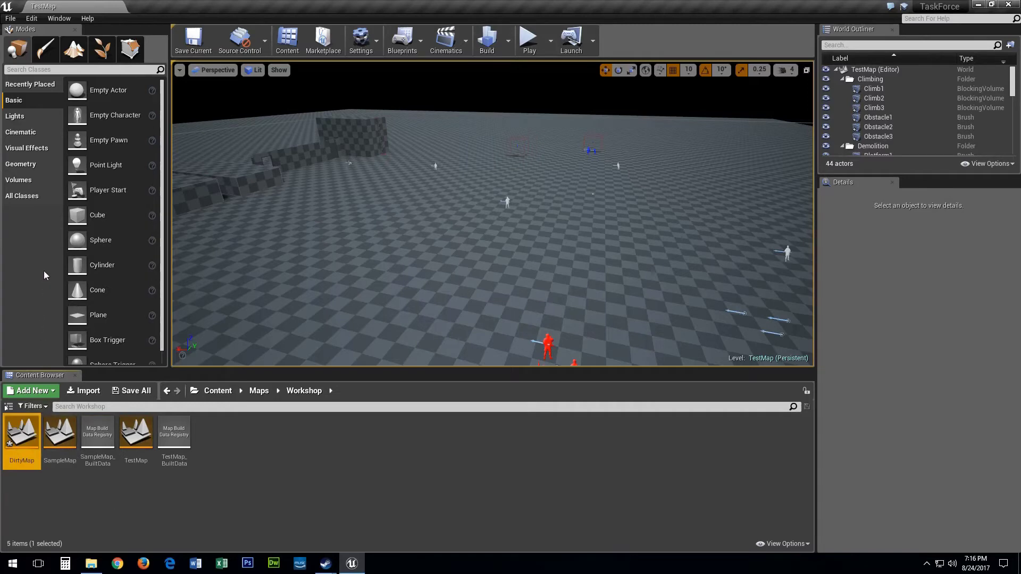
click(10, 18)
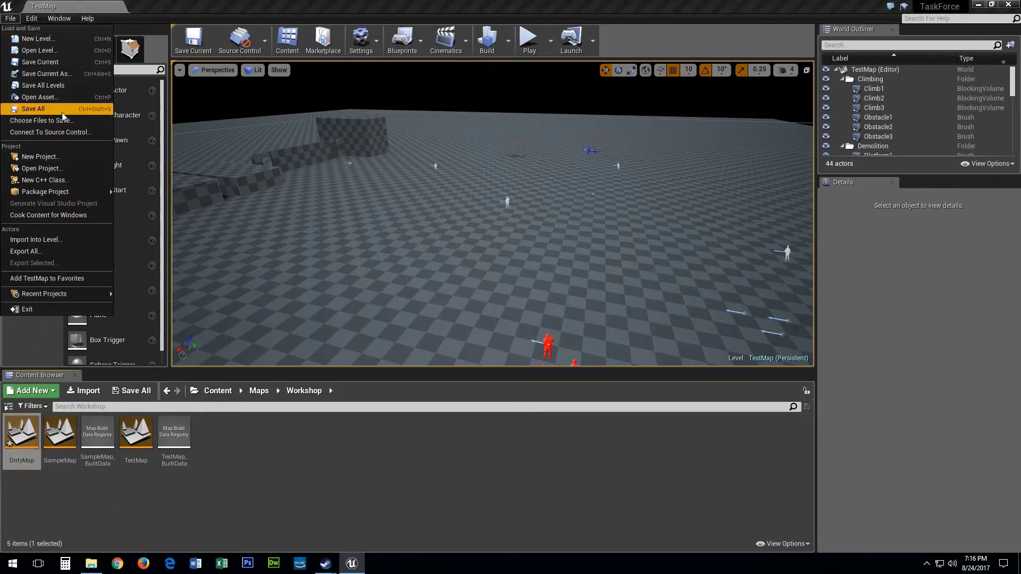
Save All with the blueprint entries unchecked, saving only DirtyMap
click(33, 109)
click(358, 212)
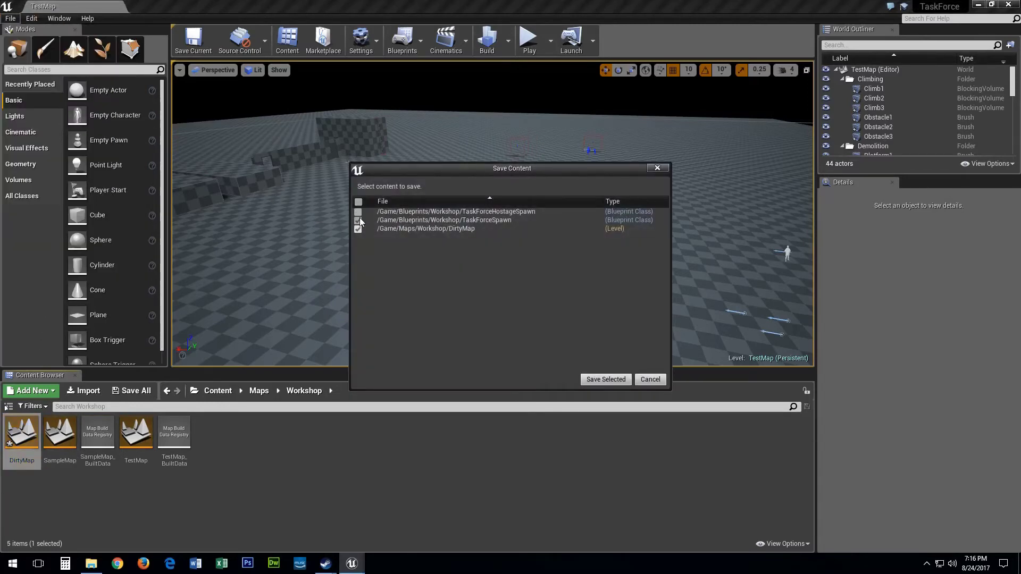
click(607, 379)
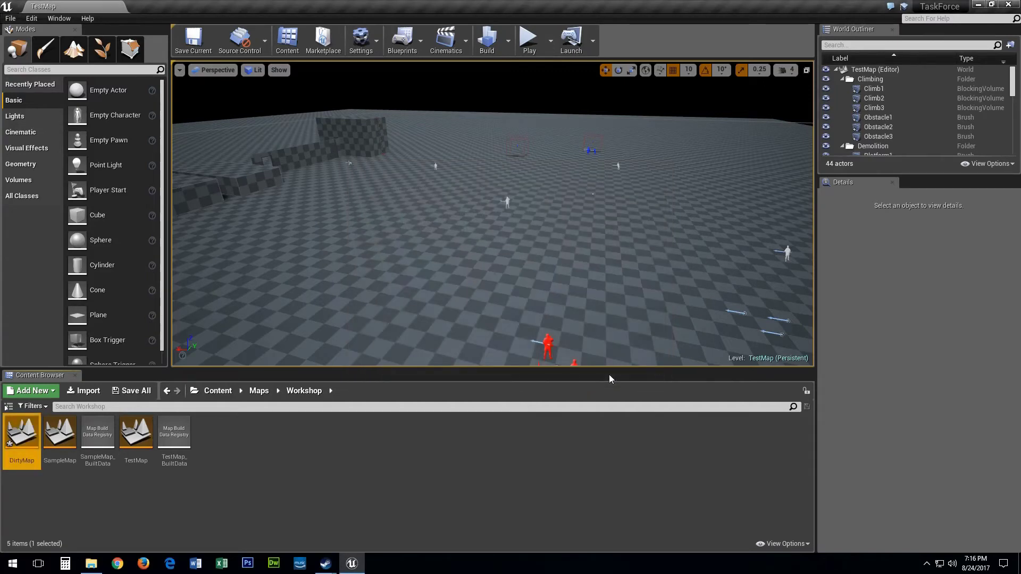
Load DirtyMap without saving the other changes
double_click(27, 428)
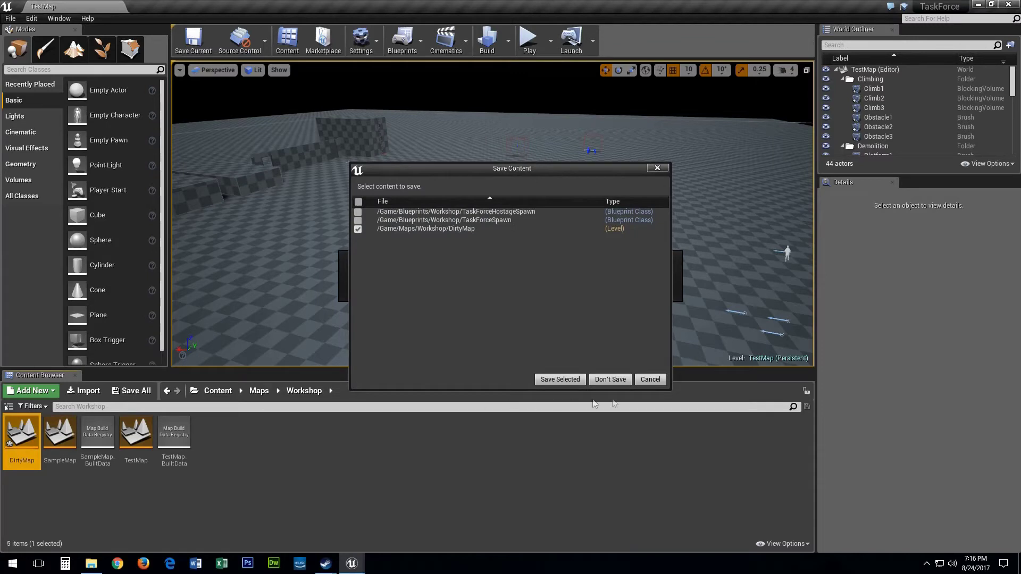
click(621, 378)
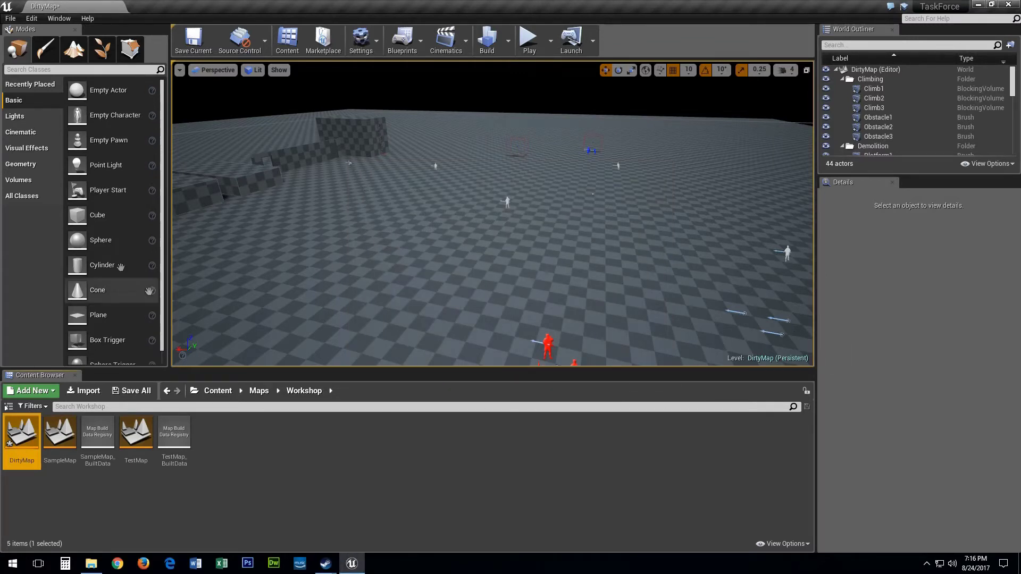
click(32, 165)
Add cylinder, box and curved stair brushes to DirtyMap
mouse_move(99, 135)
mouse_down()
mouse_move(352, 185)
mouse_move(456, 283)
mouse_move(406, 279)
mouse_up()
drag(105, 158, 365, 299)
drag(93, 89, 510, 286)
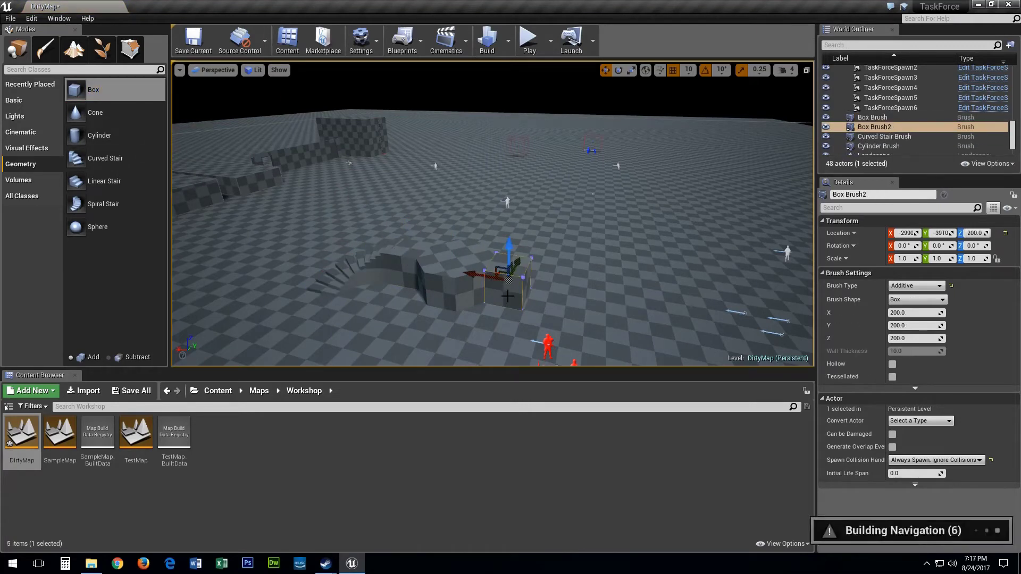
Save the level, close the editor without saving blueprints, and close the Workshop folder
click(195, 41)
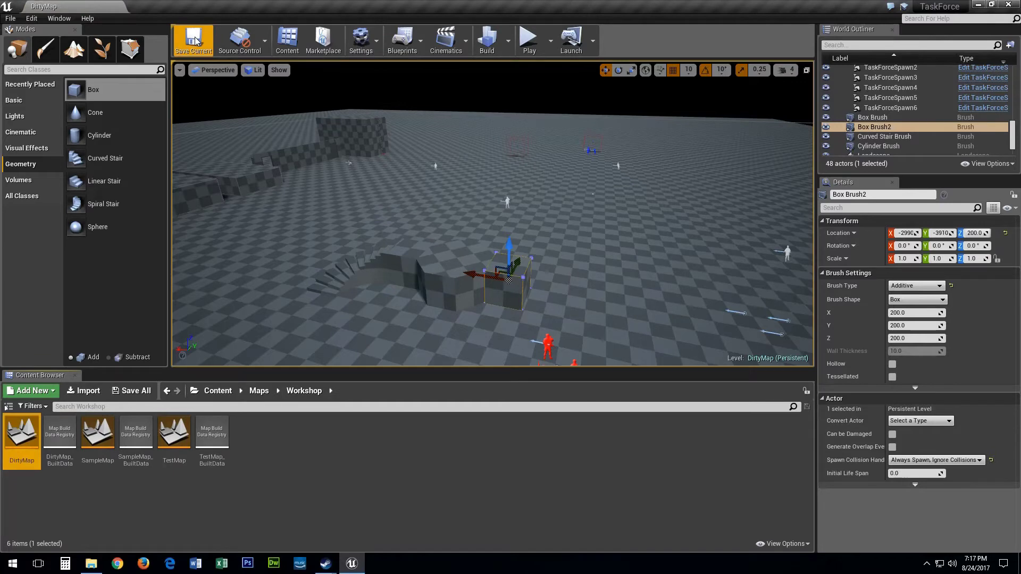
click(1009, 7)
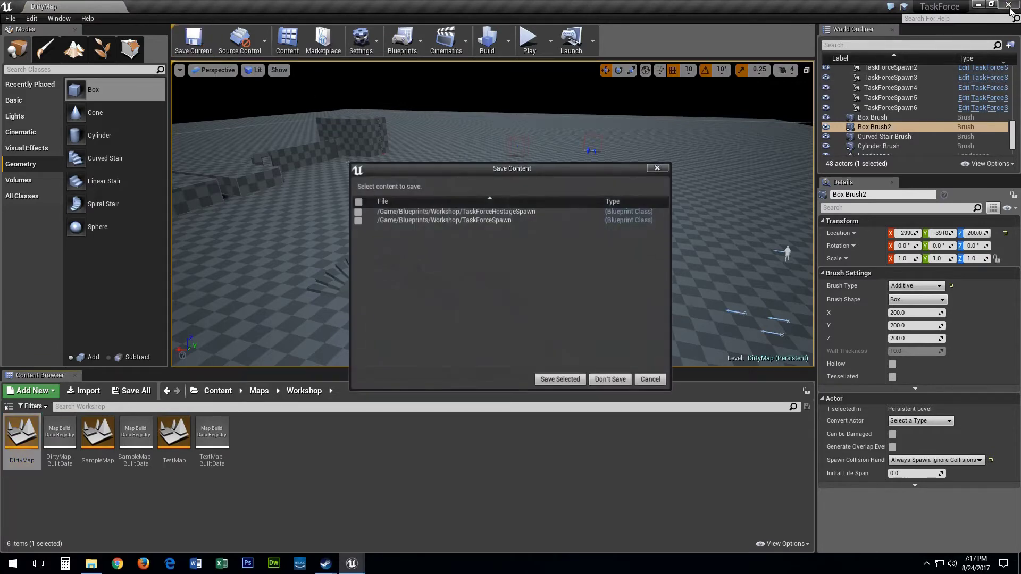
click(619, 382)
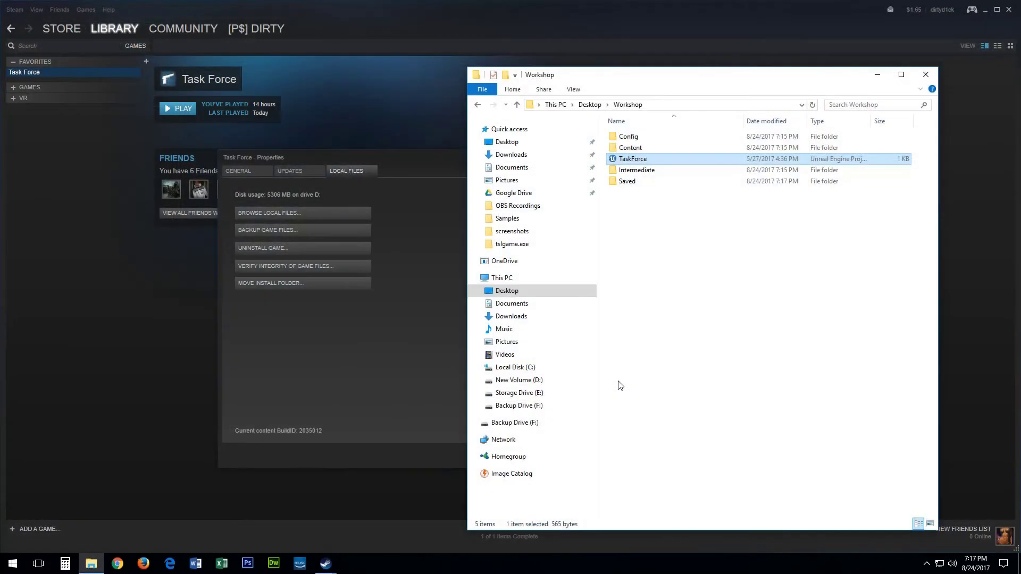
click(926, 74)
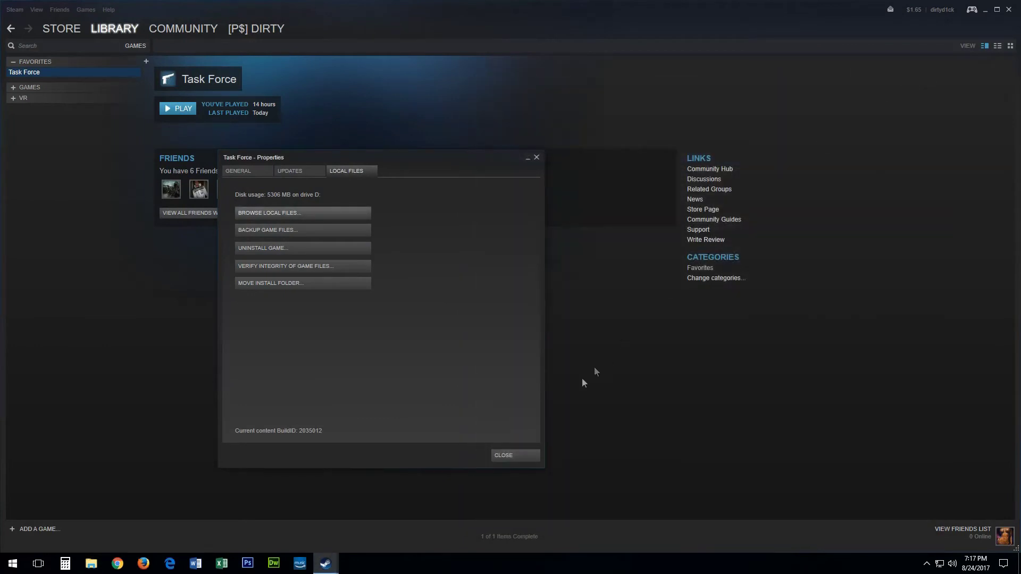
Close the Task Force Properties window and launch the game from Steam
click(503, 455)
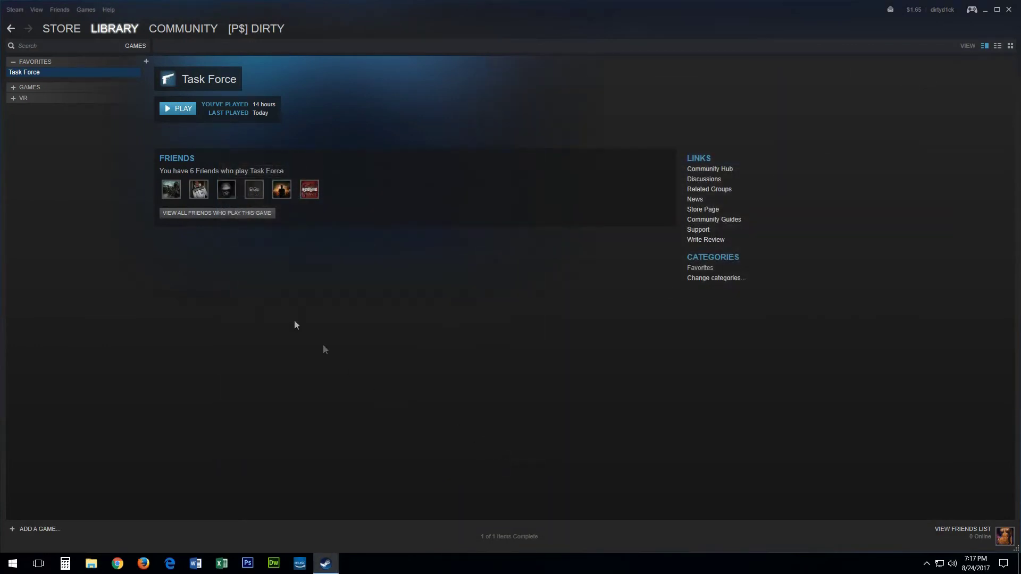
click(175, 109)
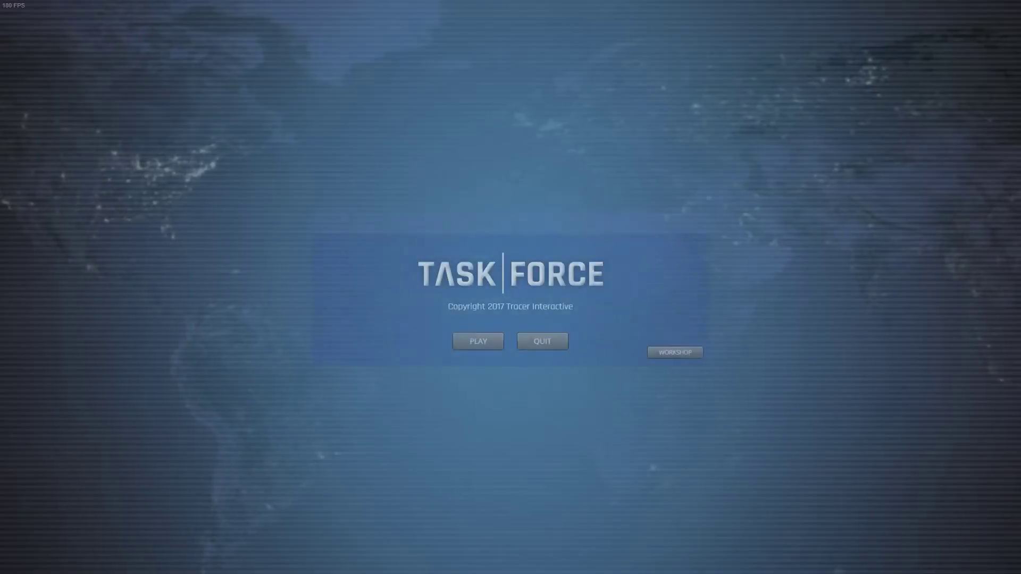
Create a new workshop item with Desktop\Workshop\TaskForce as its project file
click(690, 353)
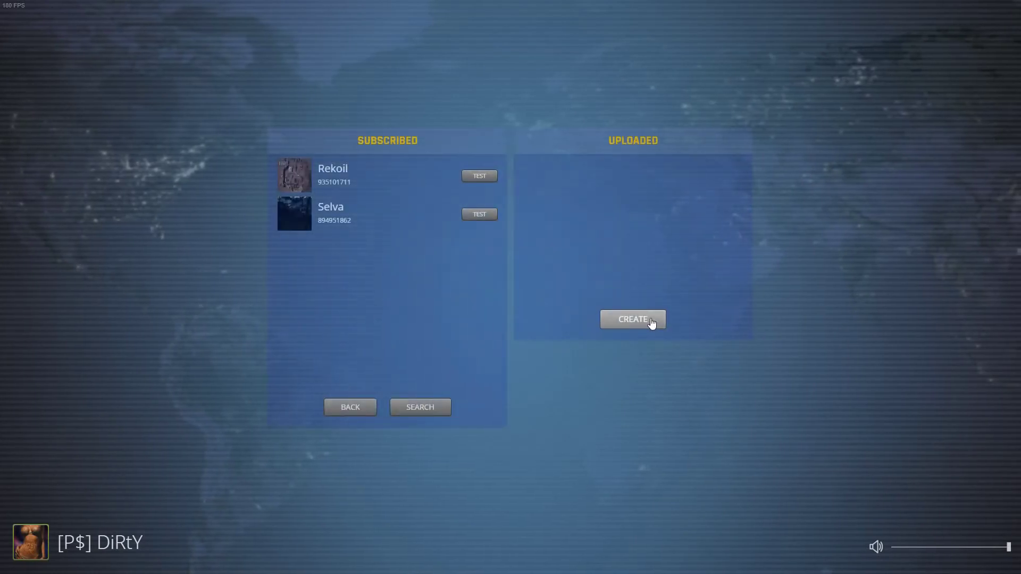
click(650, 319)
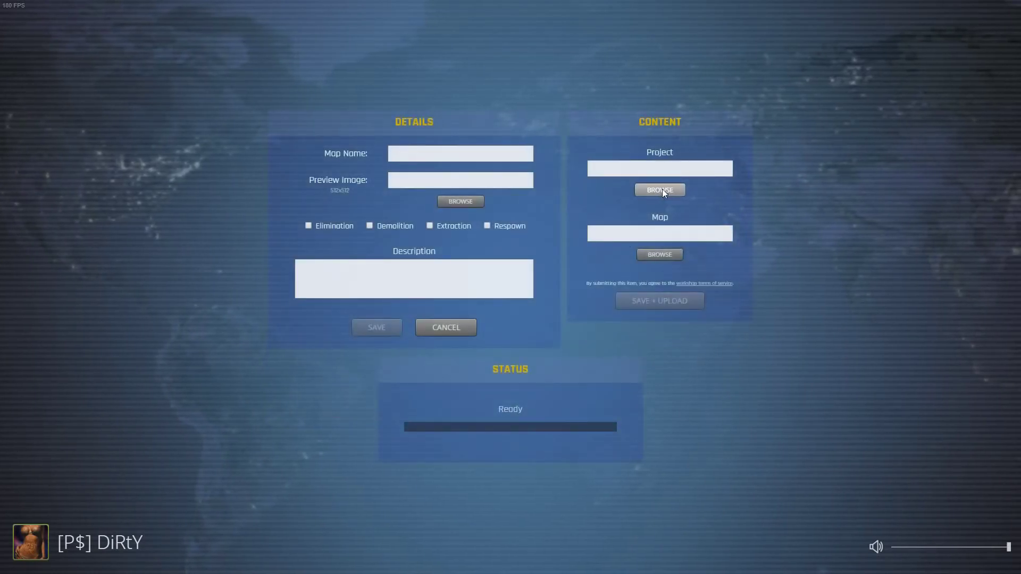
click(663, 192)
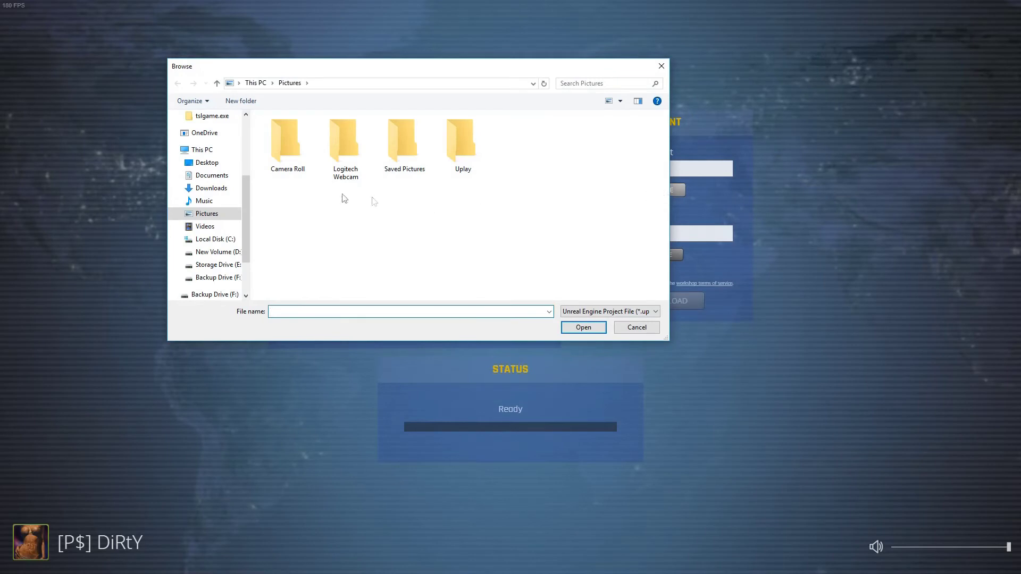
click(225, 162)
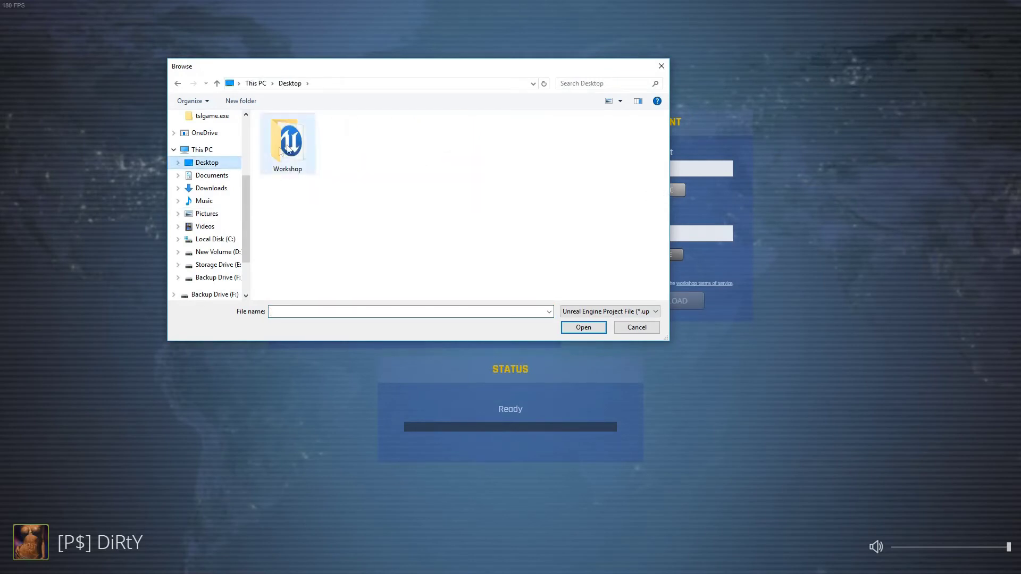
double_click(290, 146)
click(287, 176)
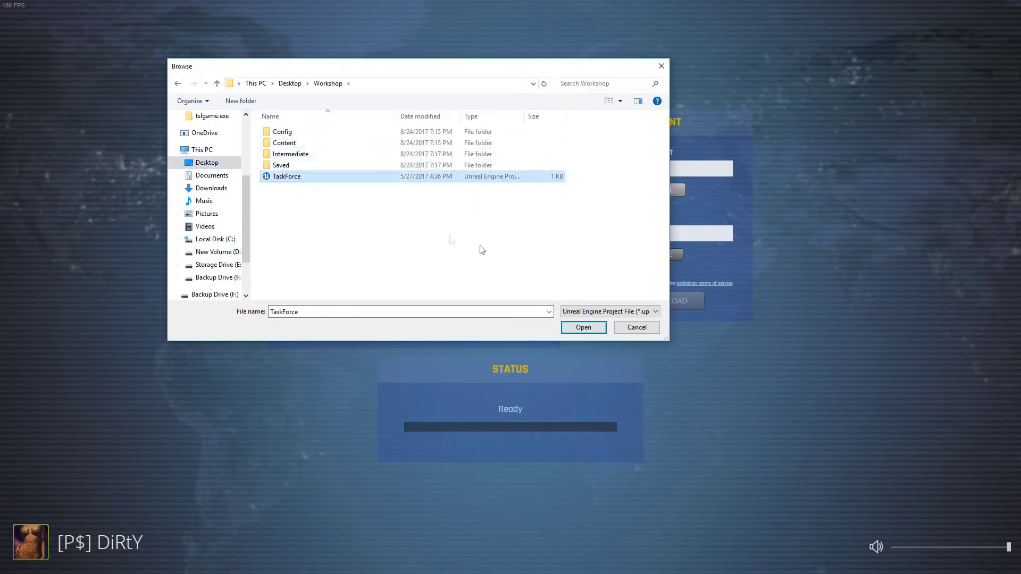
click(582, 328)
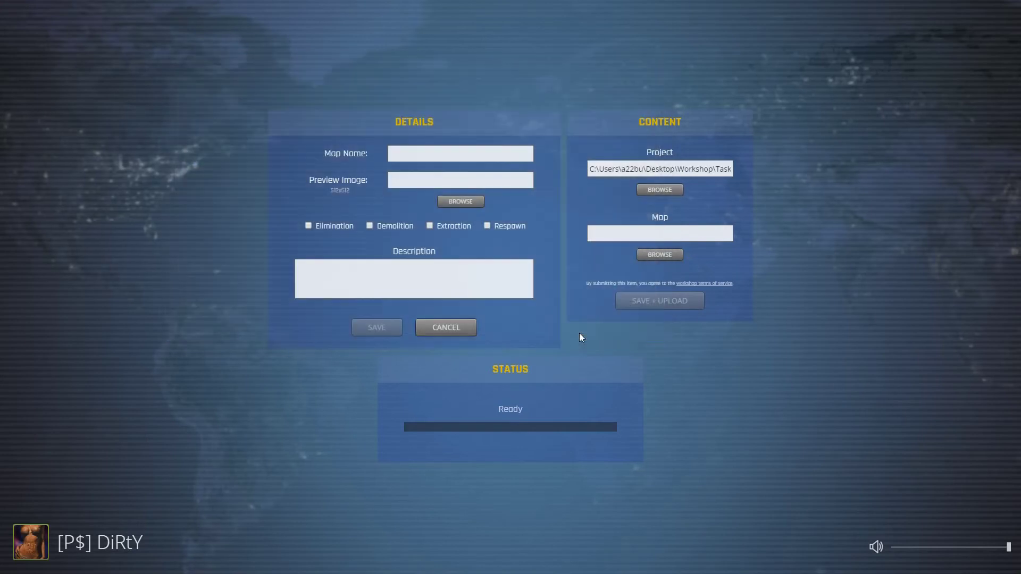
Set the item's map to Content\Maps\Workshop\DirtyMap.umap
click(669, 258)
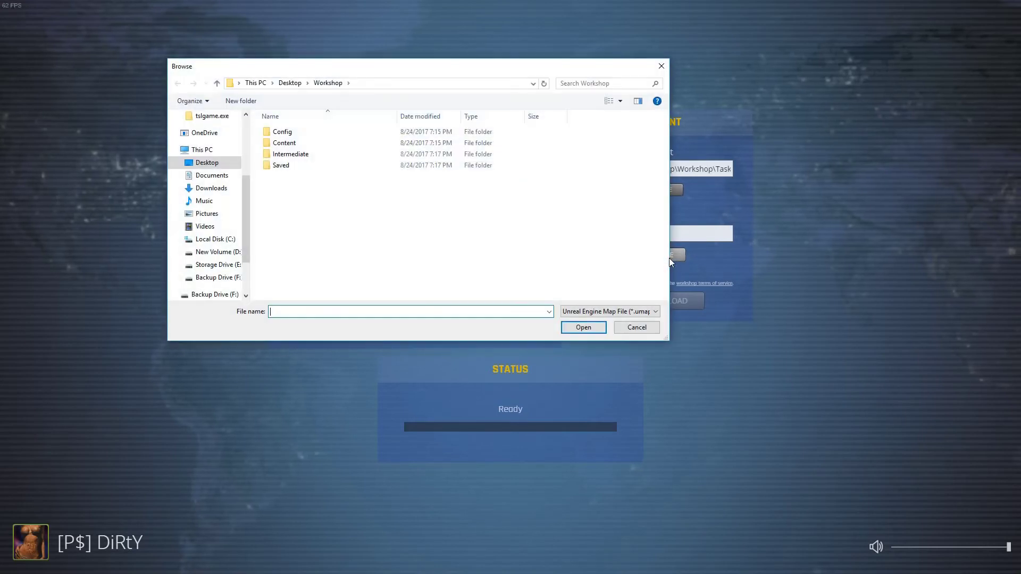
double_click(285, 143)
double_click(282, 200)
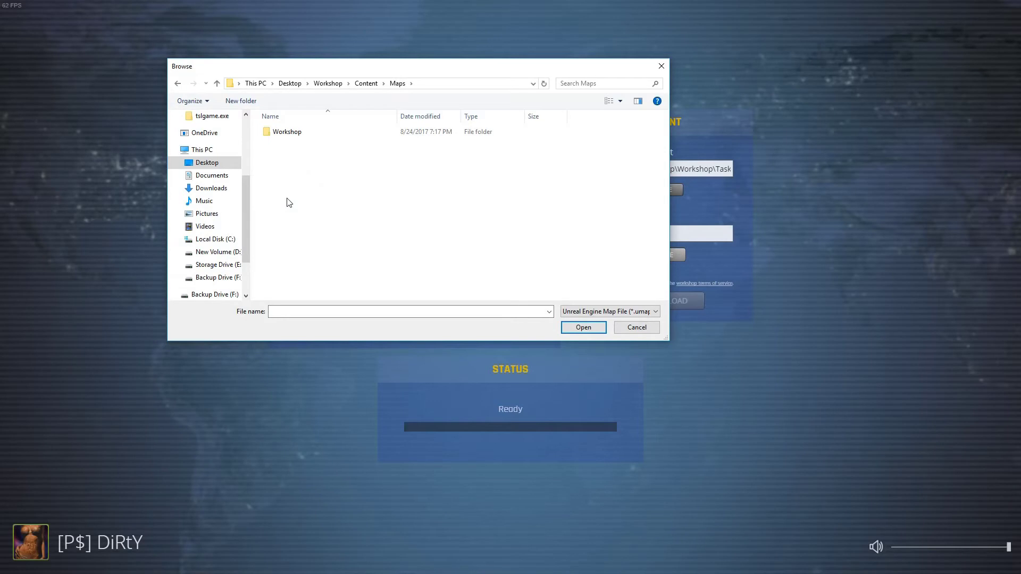
double_click(290, 133)
click(293, 132)
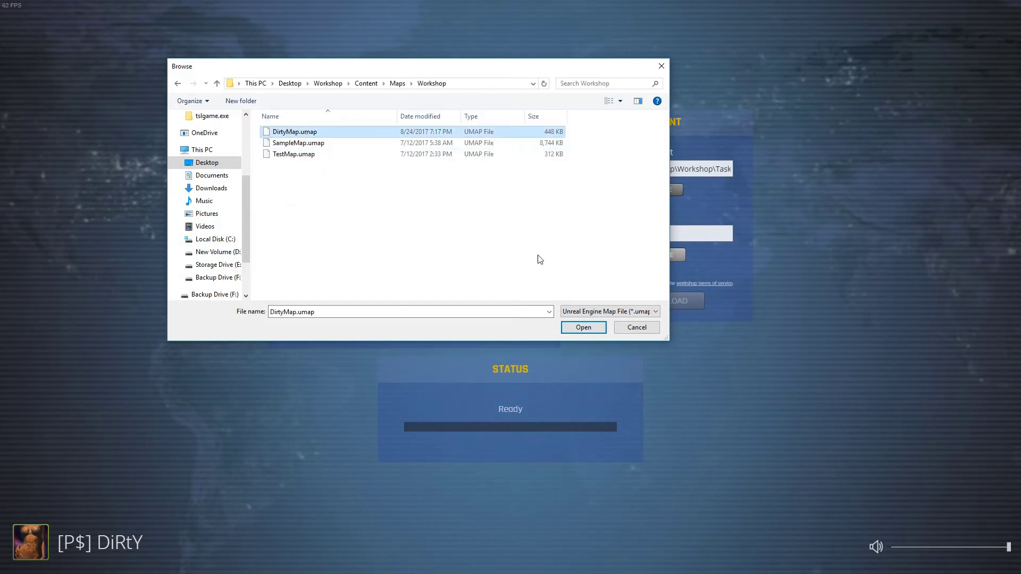
click(580, 326)
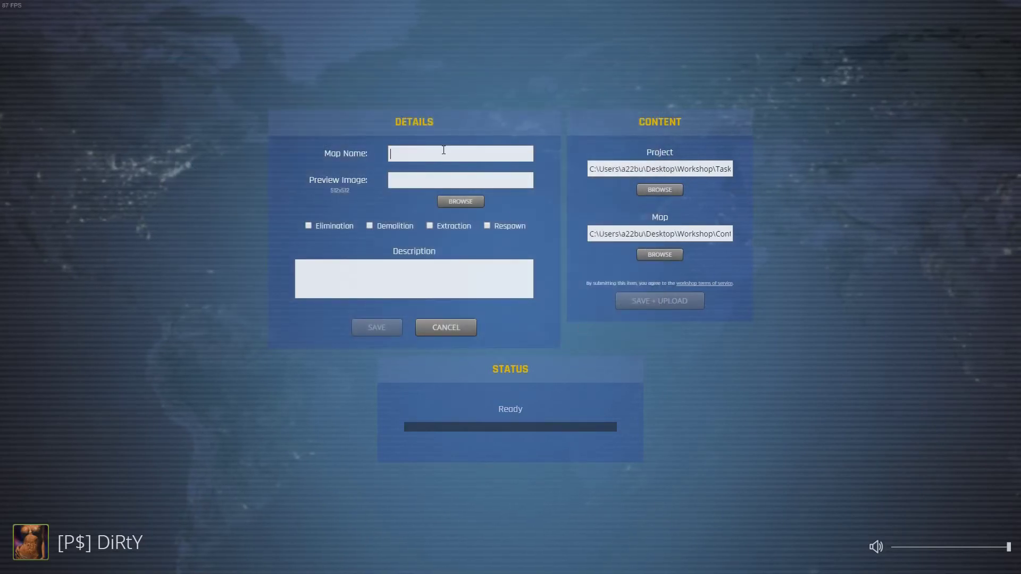
Name the map Dirty Map and use Pictures\WashMe.jpg as the preview image
text(Dirty Map)
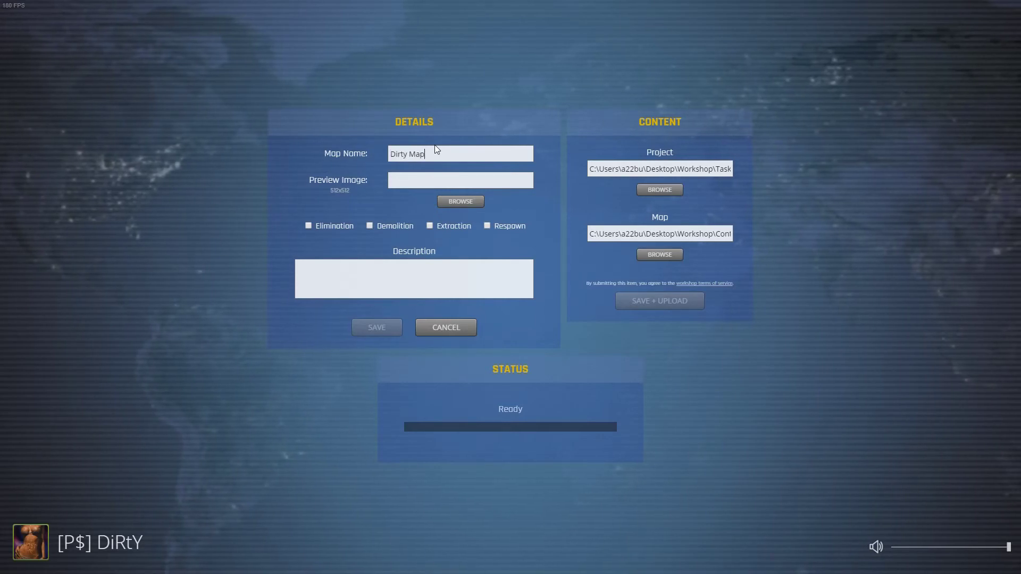
click(459, 201)
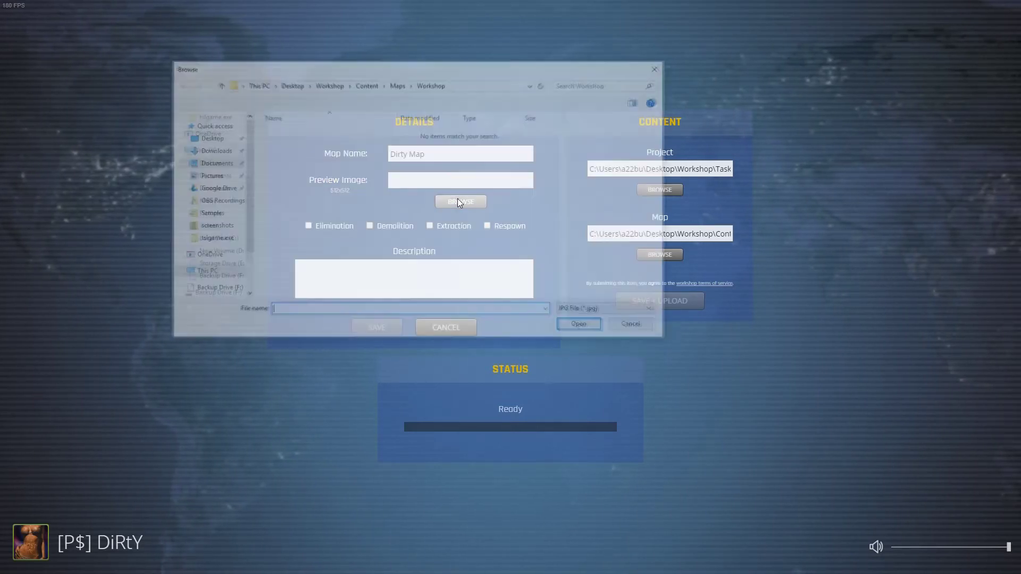
click(205, 213)
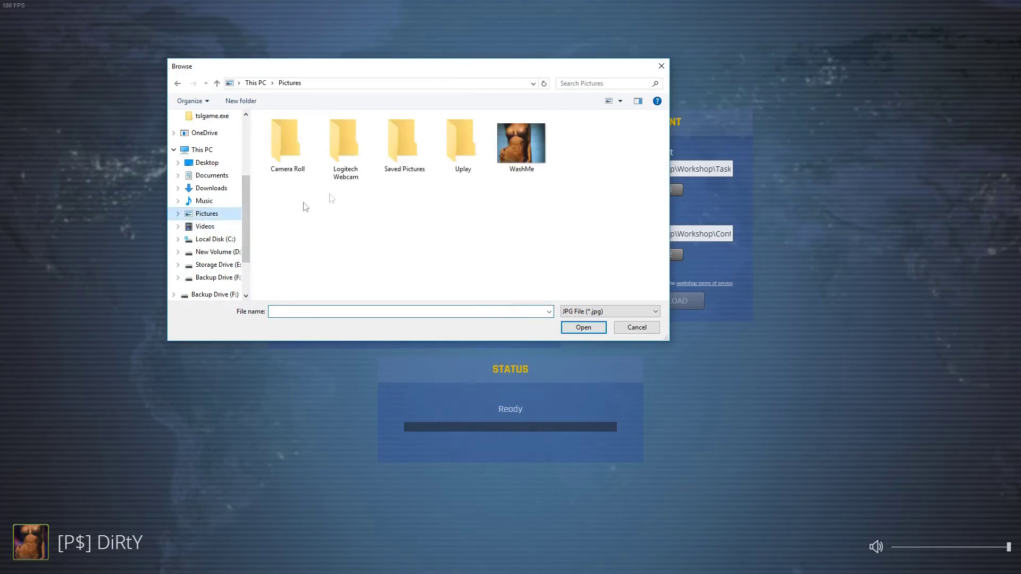
click(512, 145)
click(583, 328)
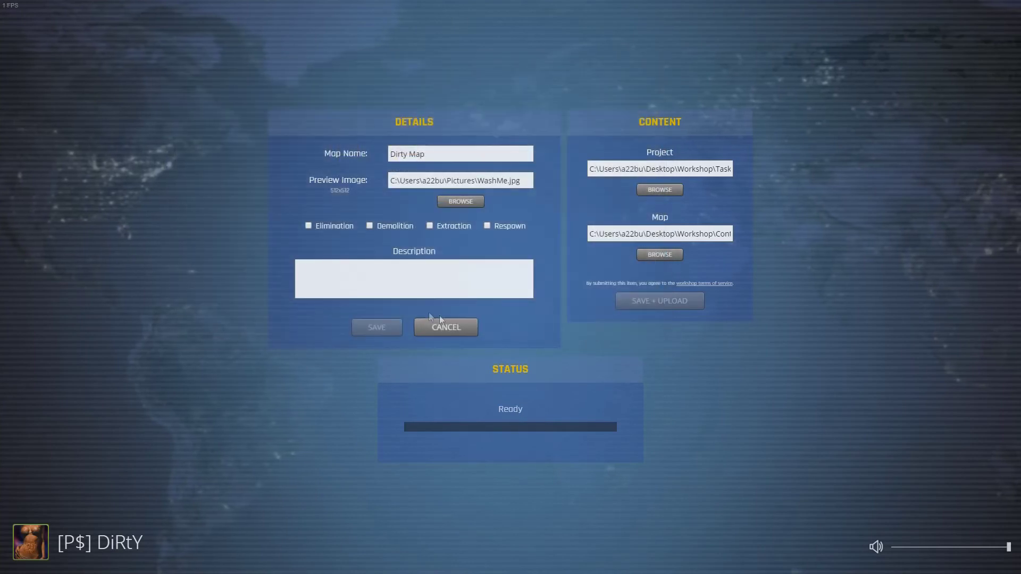
Tag it Elimination, describe it as "Dirty's Elimination Map", and upload it
click(308, 226)
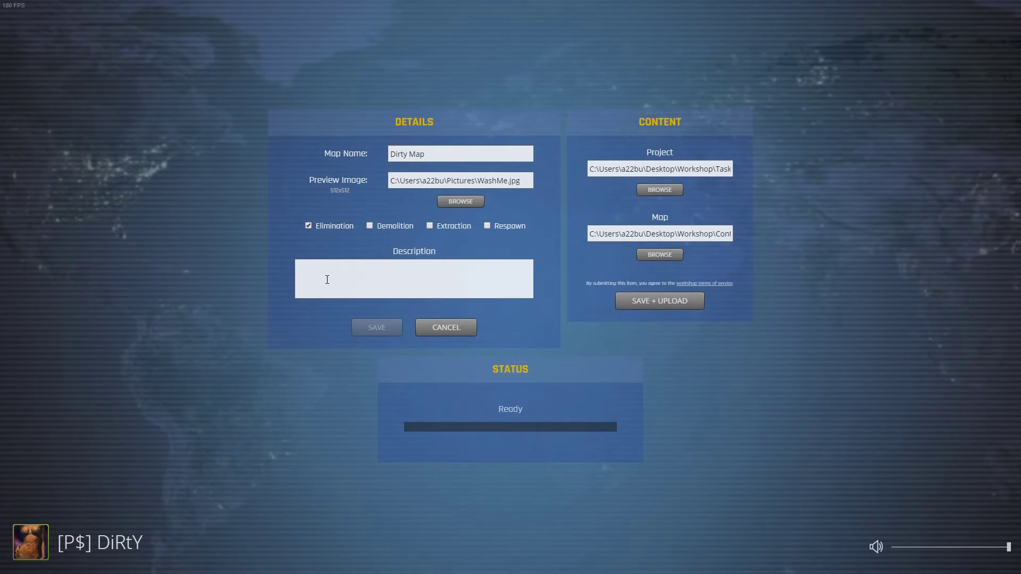
text(Dir)
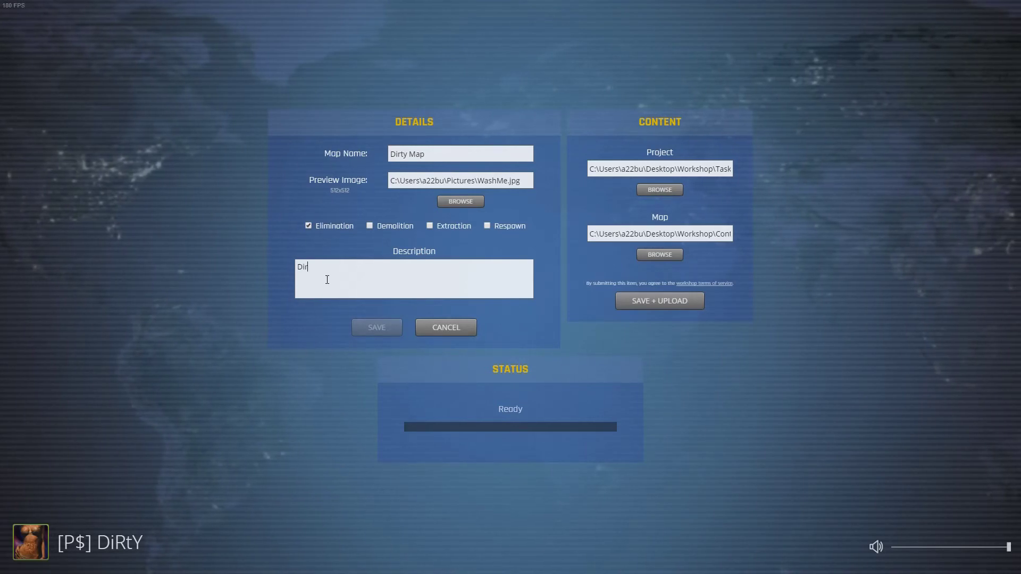
text(ty's Elimi)
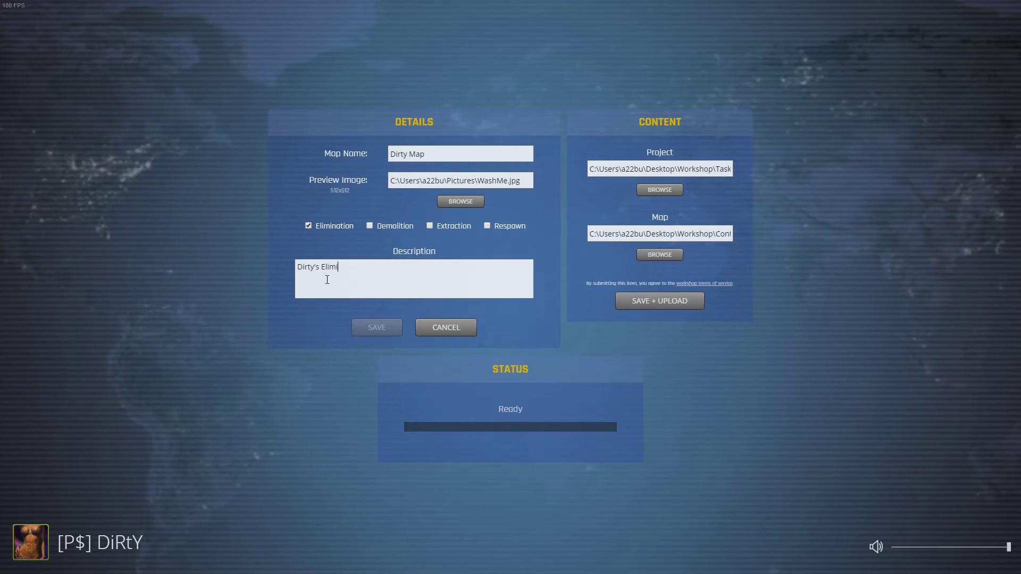
text(nation)
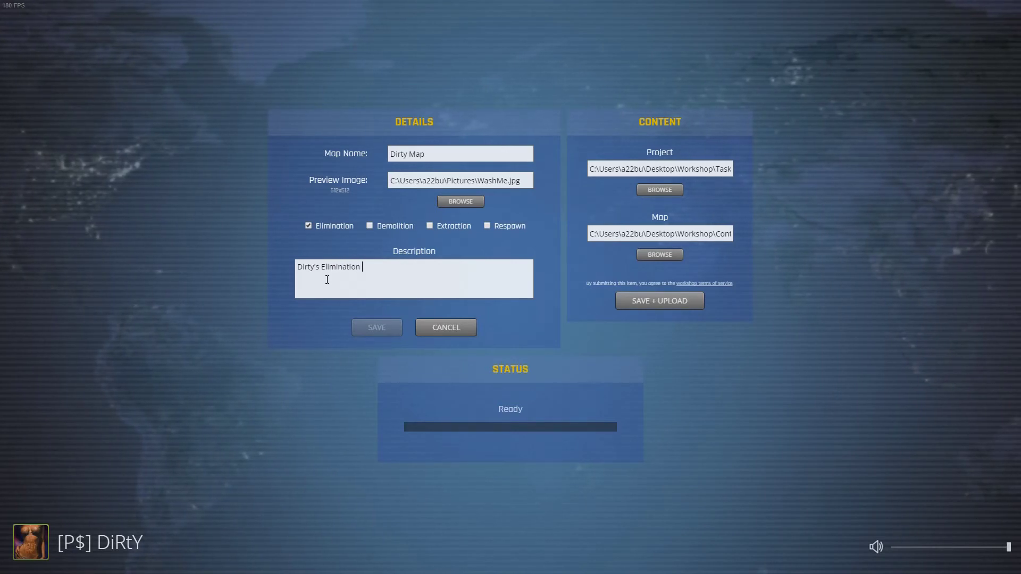
text( Map)
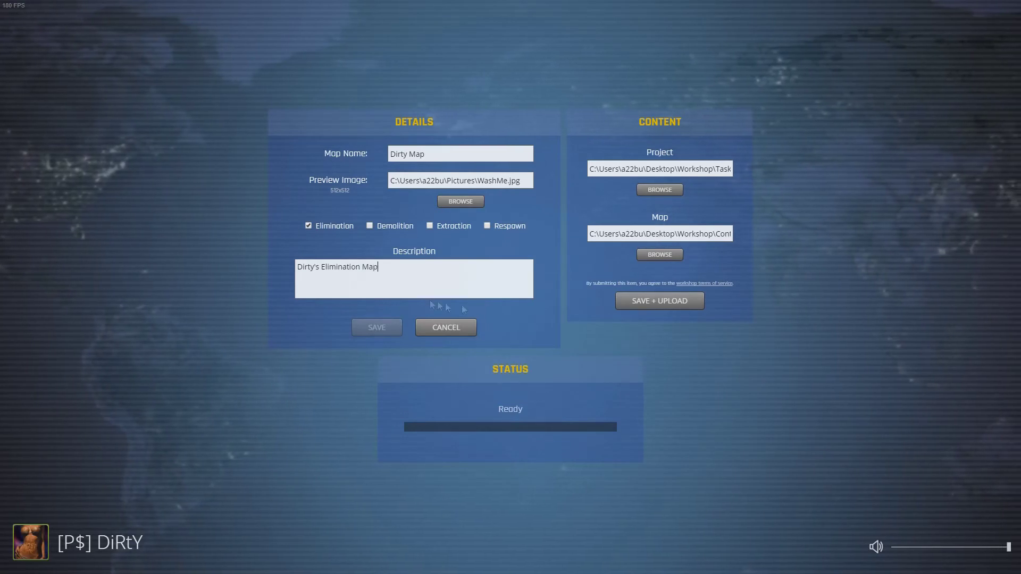
click(691, 306)
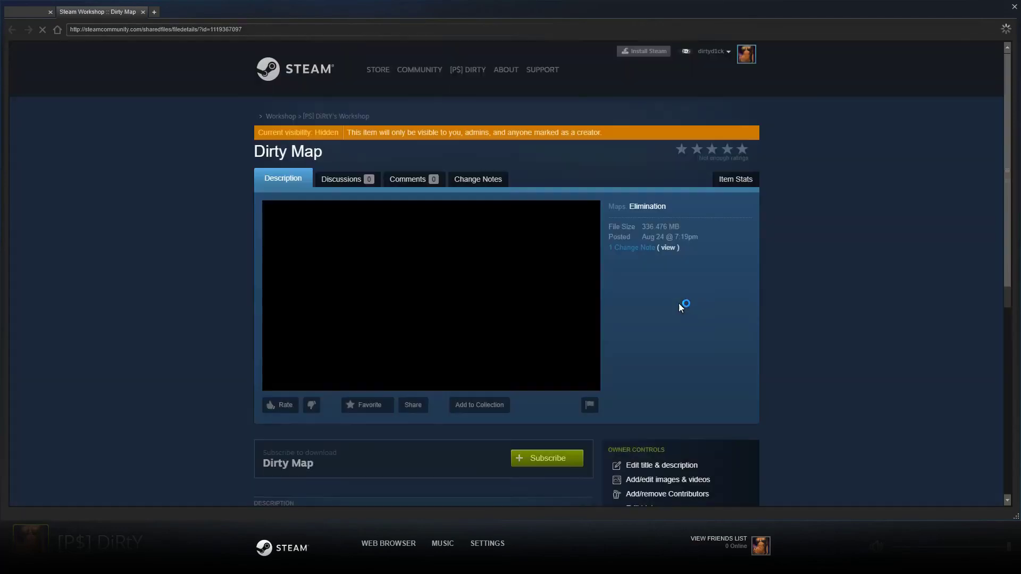
Subscribe to Dirty Map on its Workshop page, then close the page
click(562, 456)
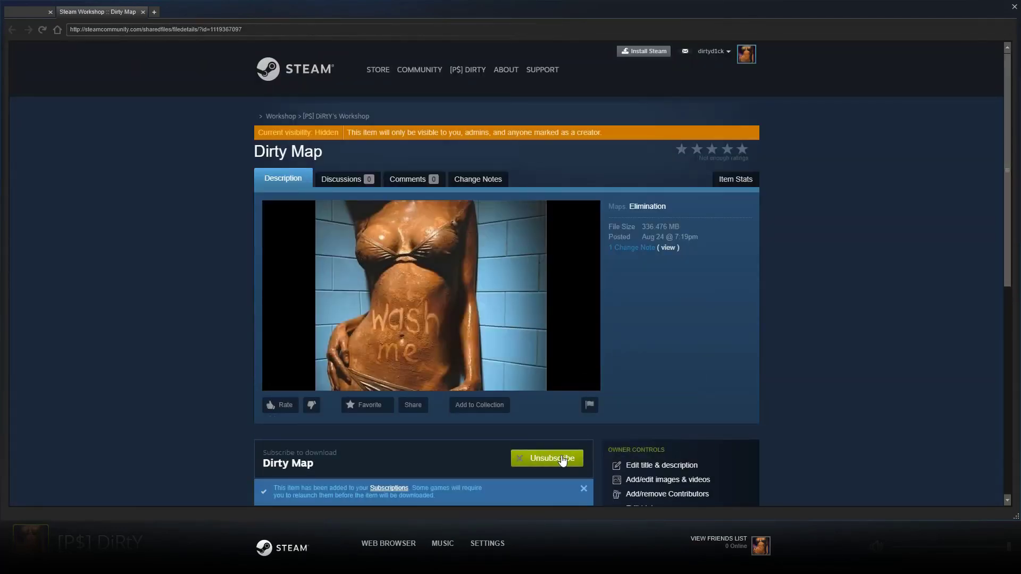
click(1014, 7)
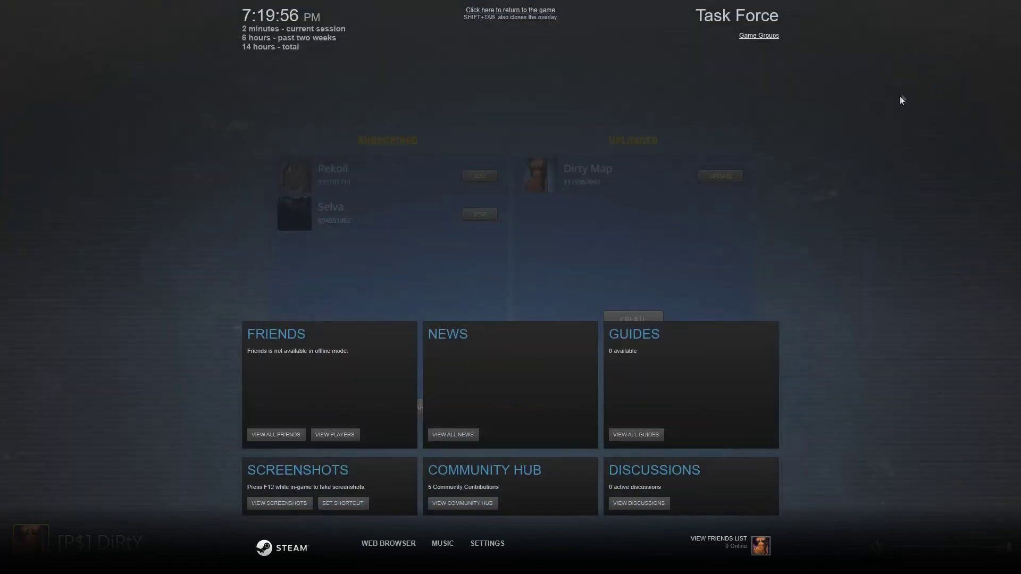
Leave the Steam overlay and quit Task Force from its main menu
key(shift+Tab)
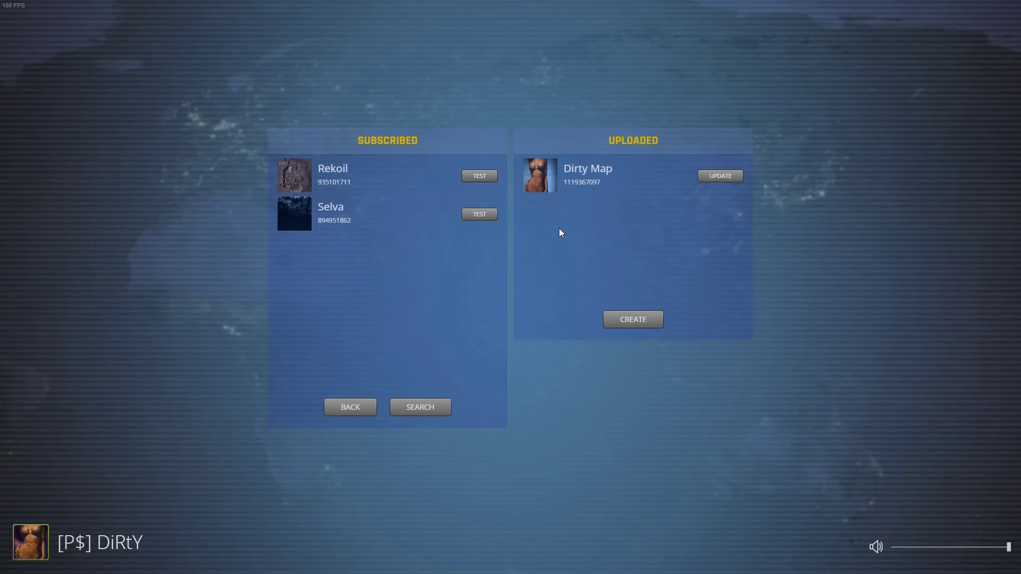
click(338, 408)
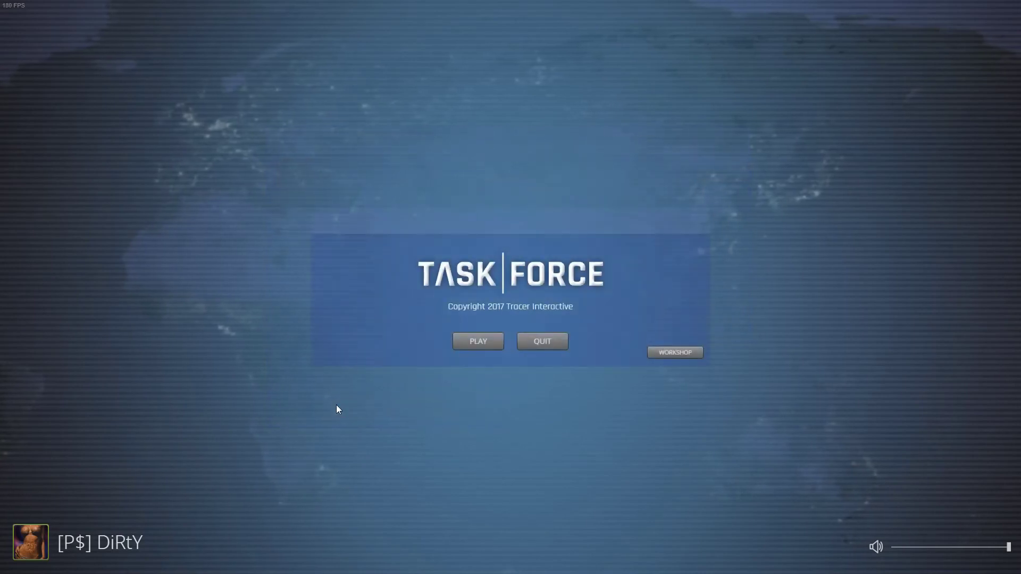
click(548, 343)
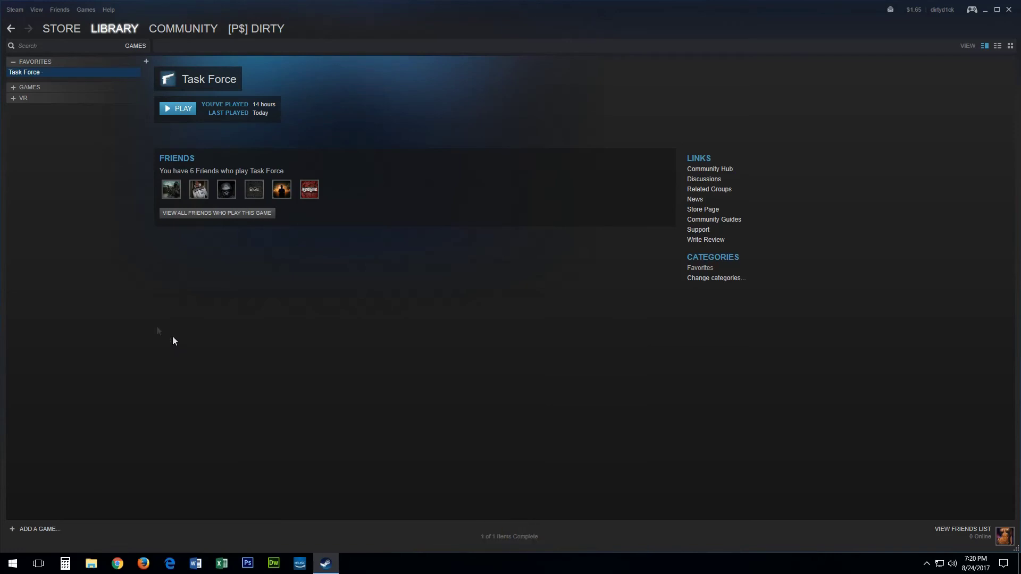
Relaunch Task Force from the Steam library and go to its Workshop screen
click(181, 108)
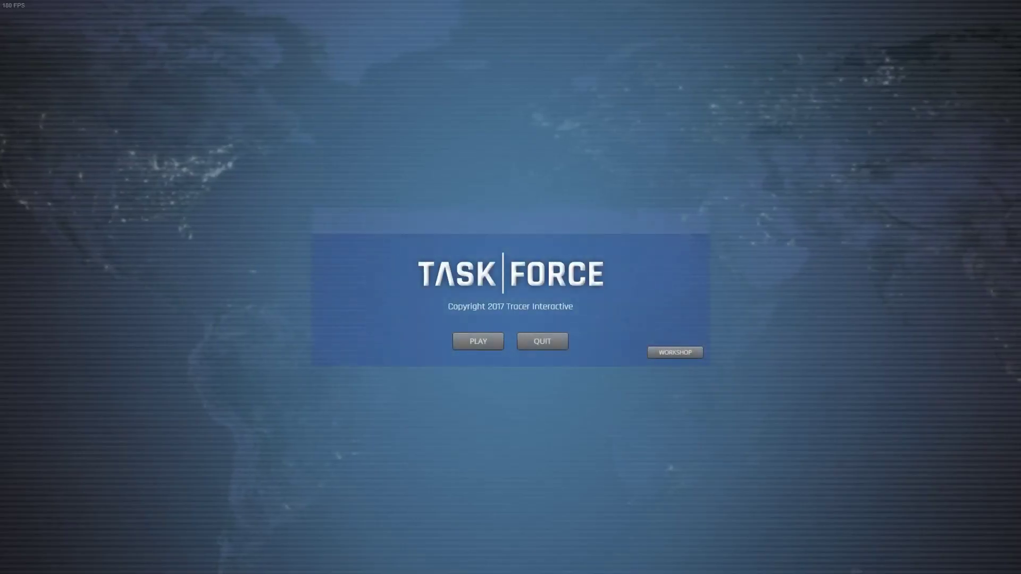
click(675, 354)
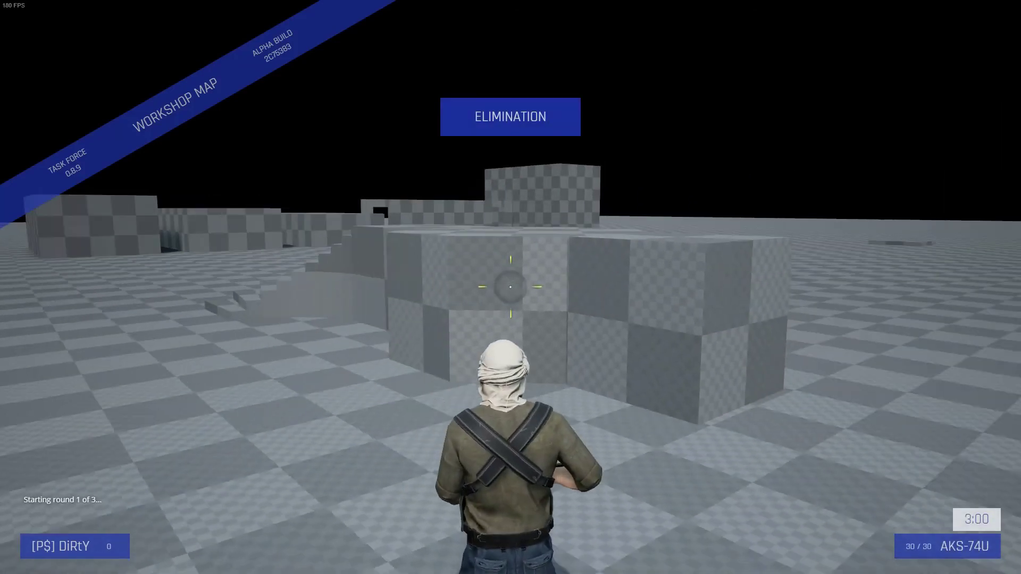
Walk the character to the staircase on Dirty Map and climb onto the block
key(w)
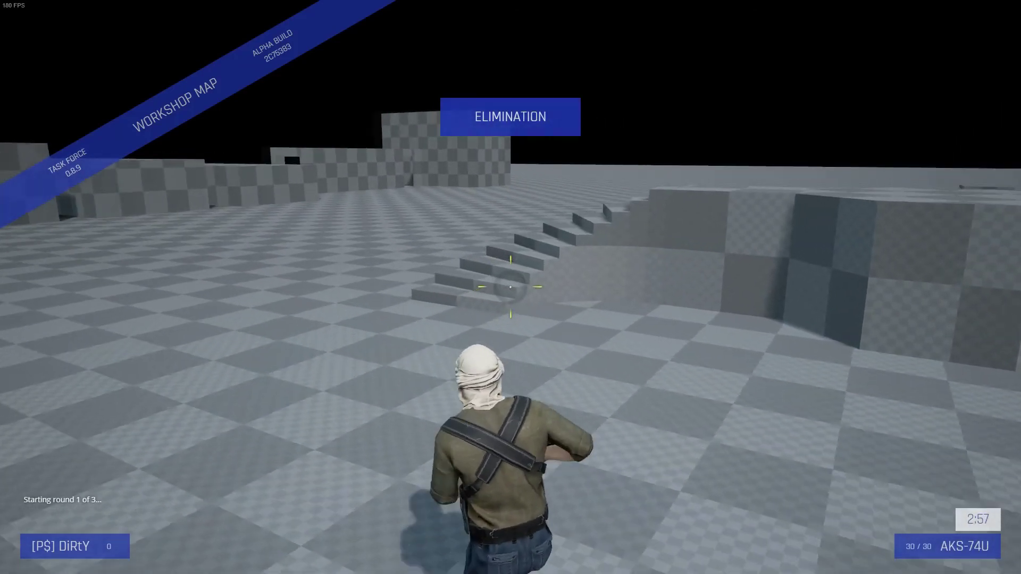
key(w)
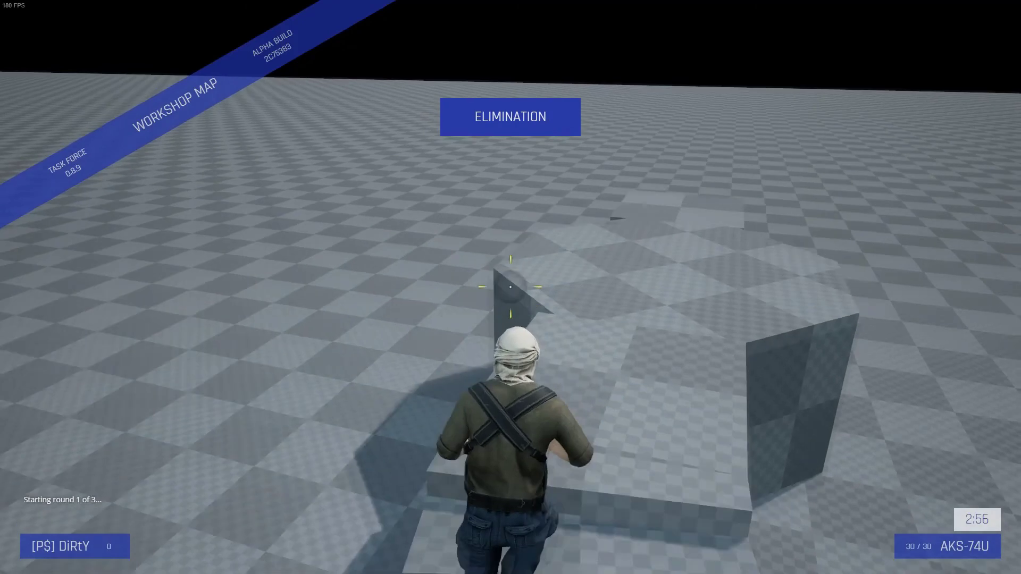